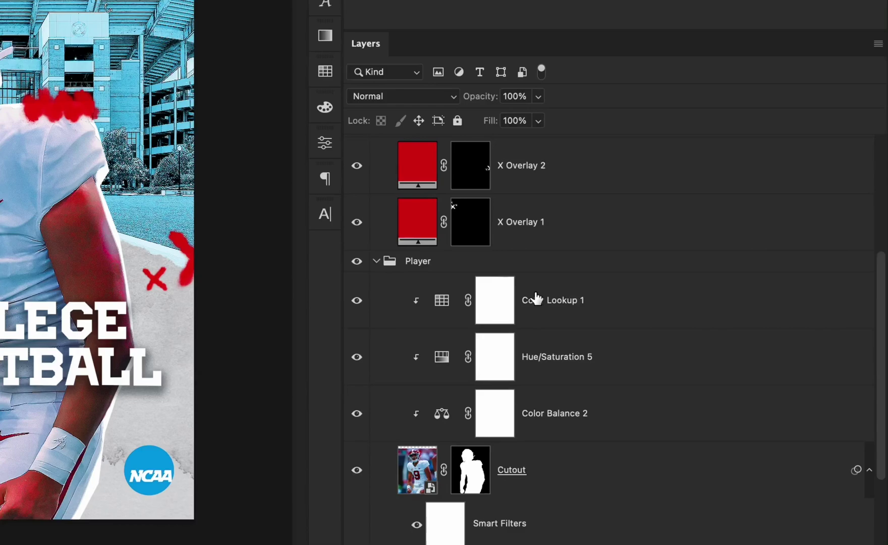
Select the Color Lookup 1 adjustment layer and scroll down the Layers panel.
left_click(357, 205)
scroll(366, 464, "down", 3)
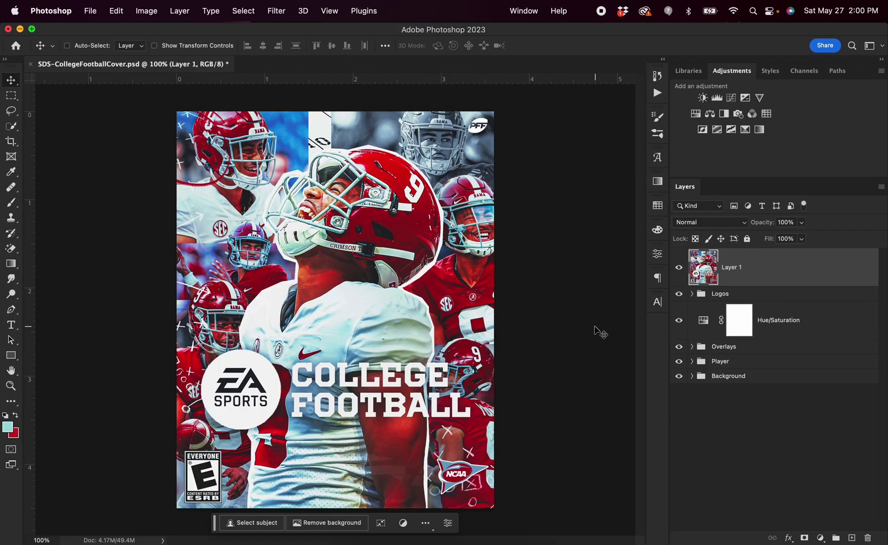
Switch to Illustrator's EA-CollegeFootball-Logo.ai document with the black and white logos.
left_click(454, 542)
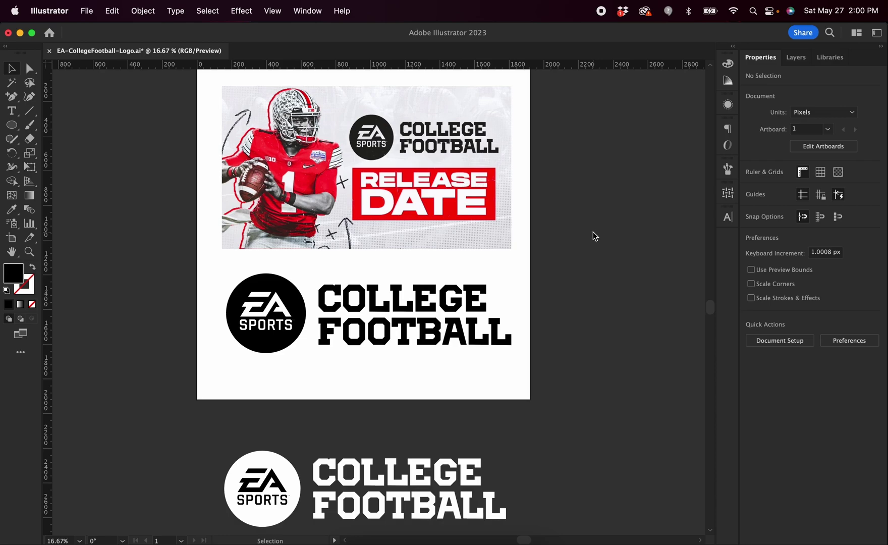
Scroll through the logo artboard, return to the Photoshop cover, and hide the reference cover layer.
scroll(595, 236, "down", 2)
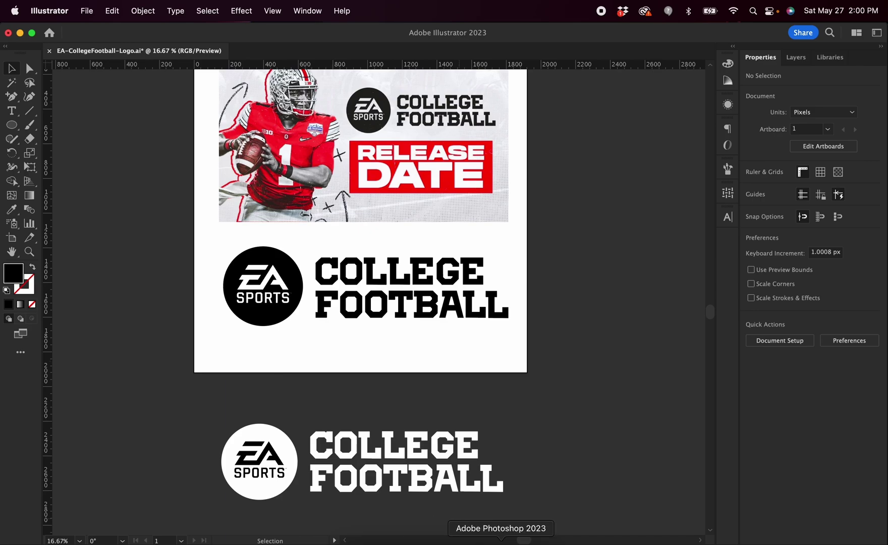
left_click(502, 540)
left_click(679, 267)
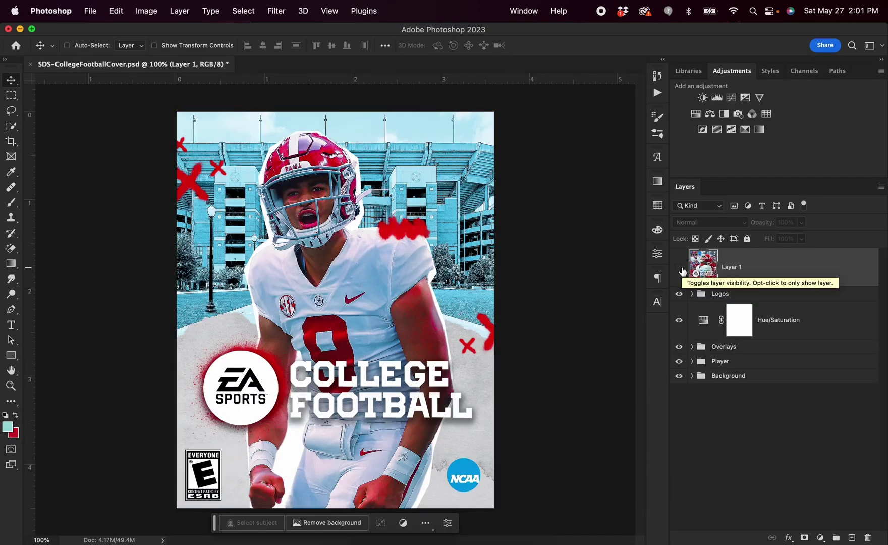
Hide the Logos and Overlays groups, leaving only the player over the stadium, and expand Player.
left_click(680, 296)
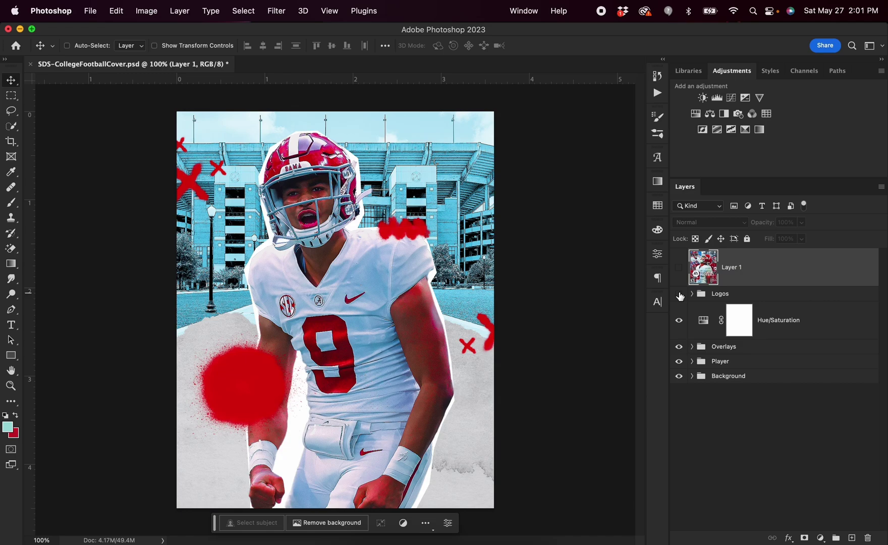
left_click(679, 347)
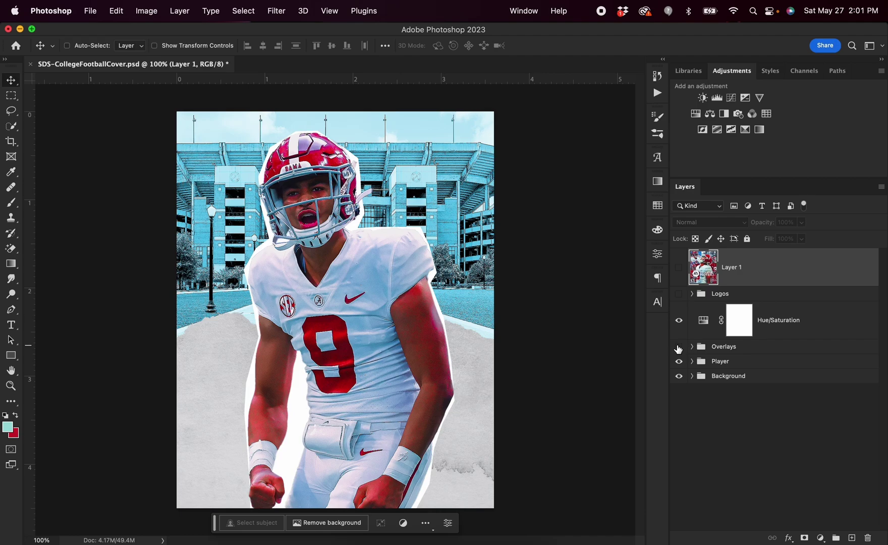
left_click(679, 348)
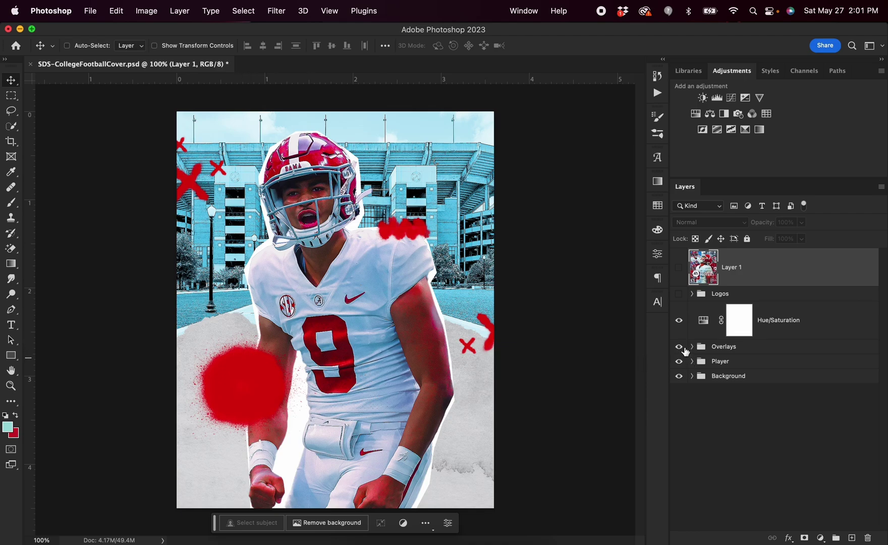
left_click(681, 347)
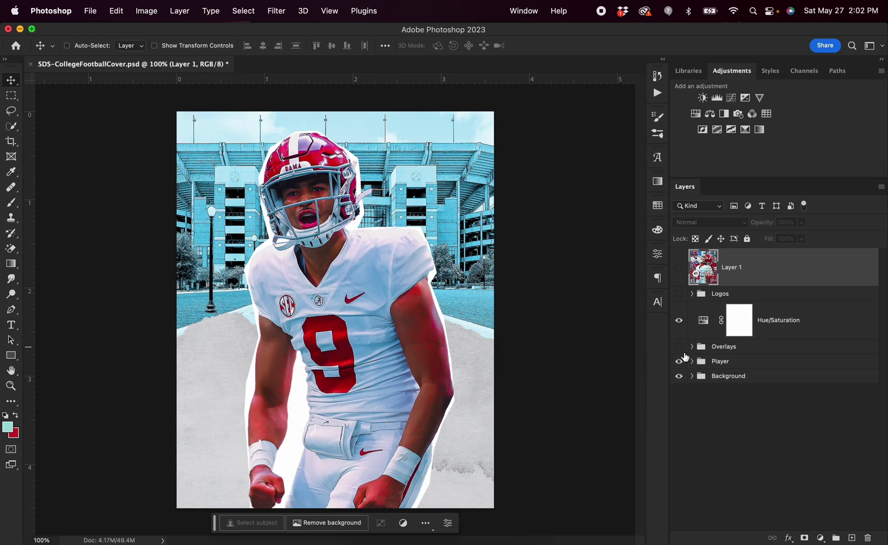
left_click(693, 362)
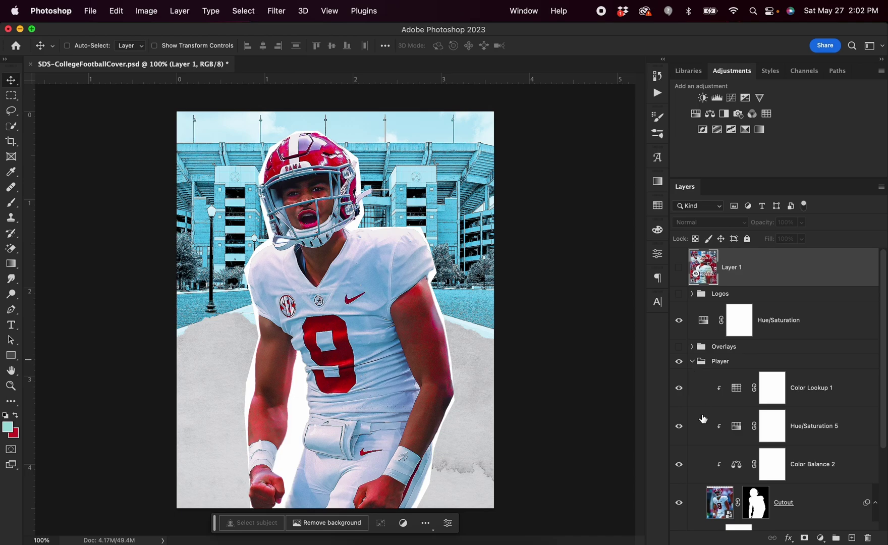
Toggle the Cutout, Outline and reference cover layers to compare, then collapse the Player group.
scroll(703, 420, "down", 3)
left_click(679, 389)
left_click(679, 389)
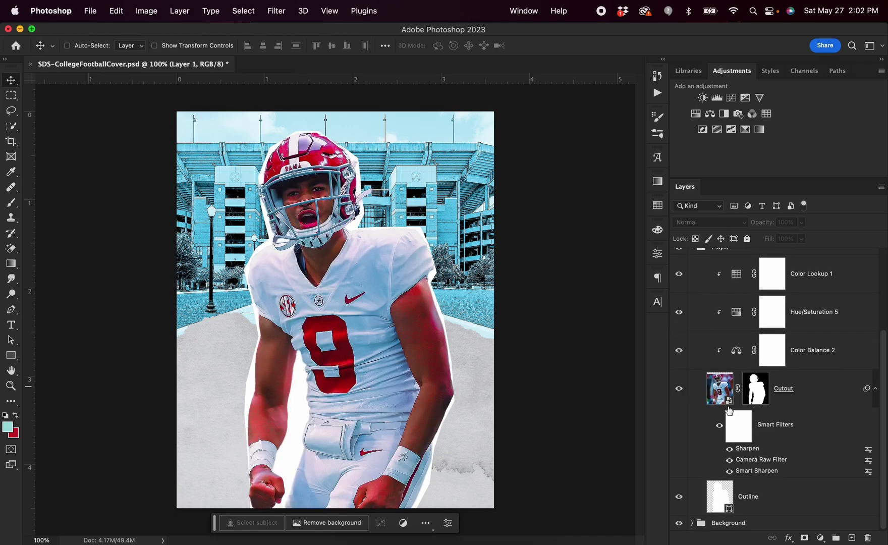
left_click(679, 497)
left_click(680, 497)
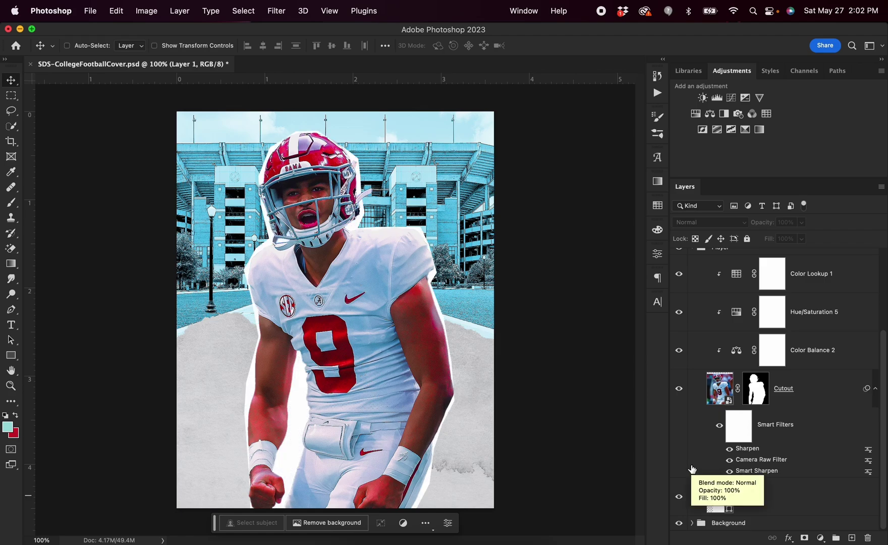
scroll(693, 470, "up", 5)
left_click(679, 267)
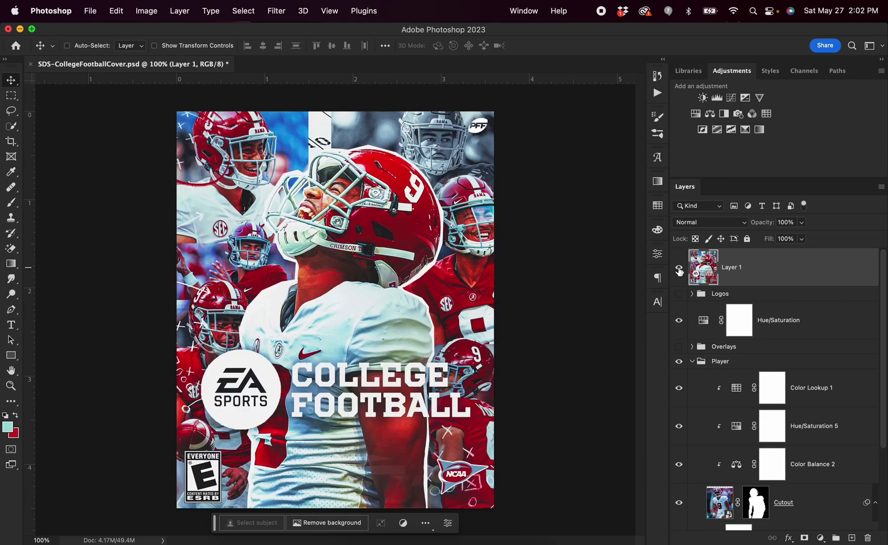
left_click(679, 270)
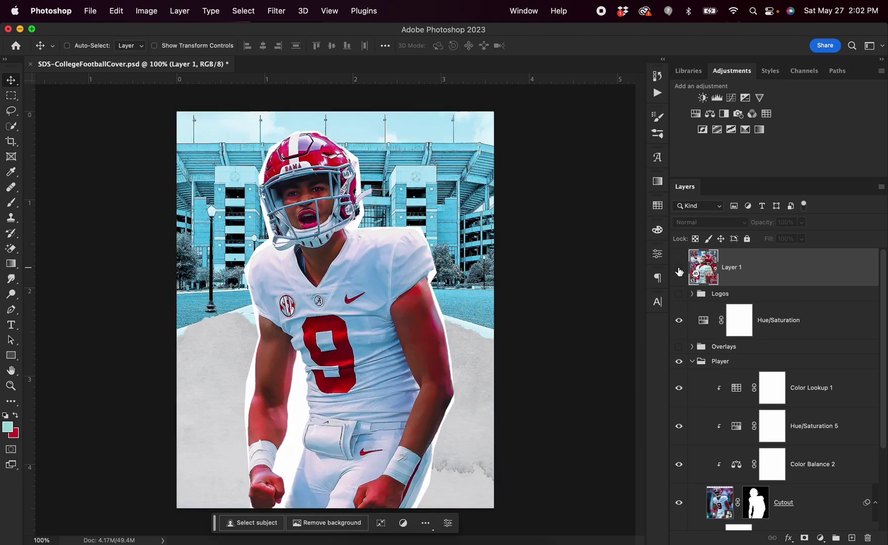
left_click(692, 361)
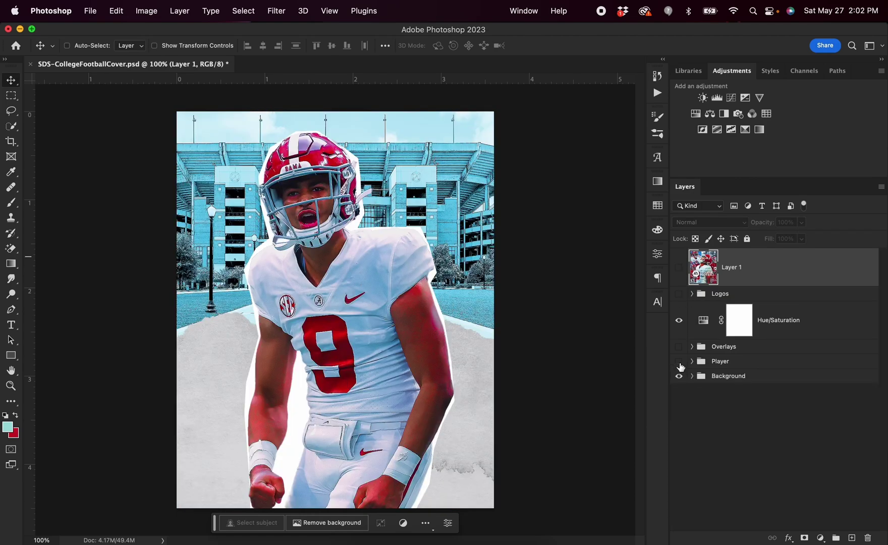
Inspect the Background group with Player hidden, then show Player, Overlays and Logos again.
left_click(679, 361)
left_click(692, 376)
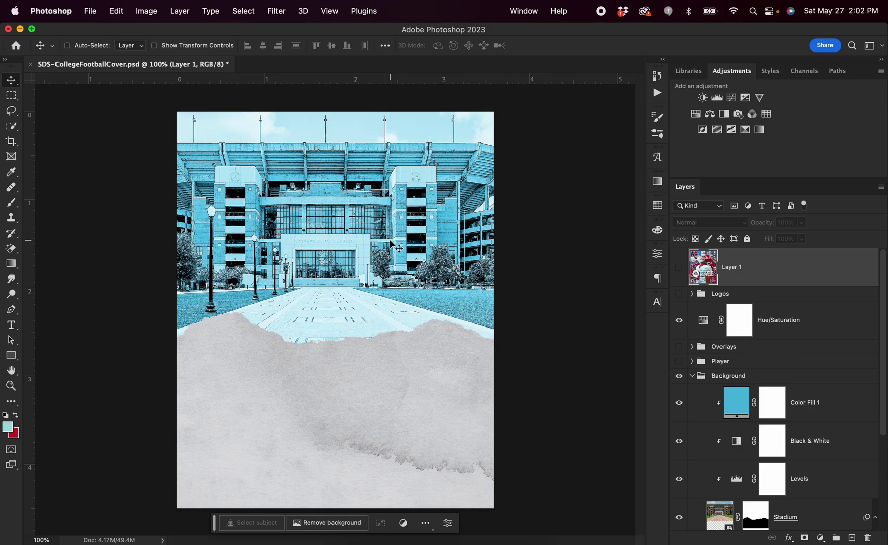
scroll(755, 452, "down", 3)
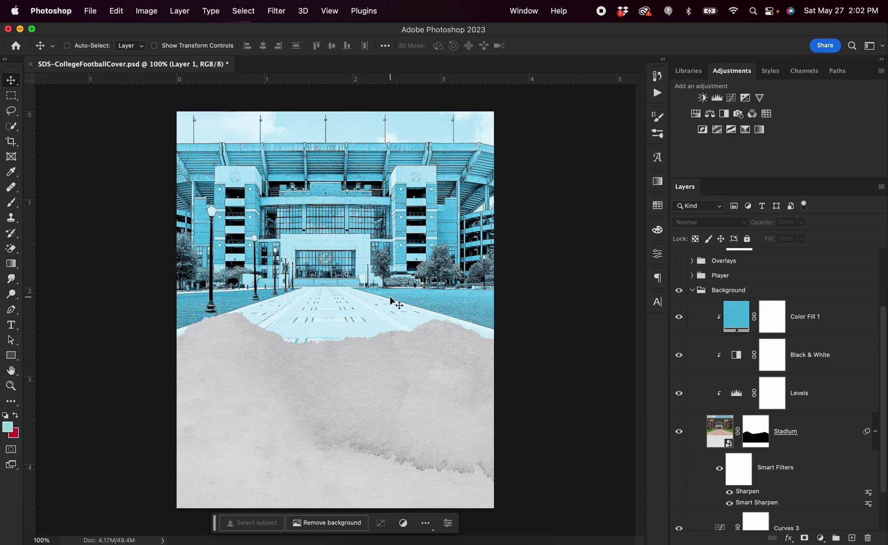
left_click(692, 290)
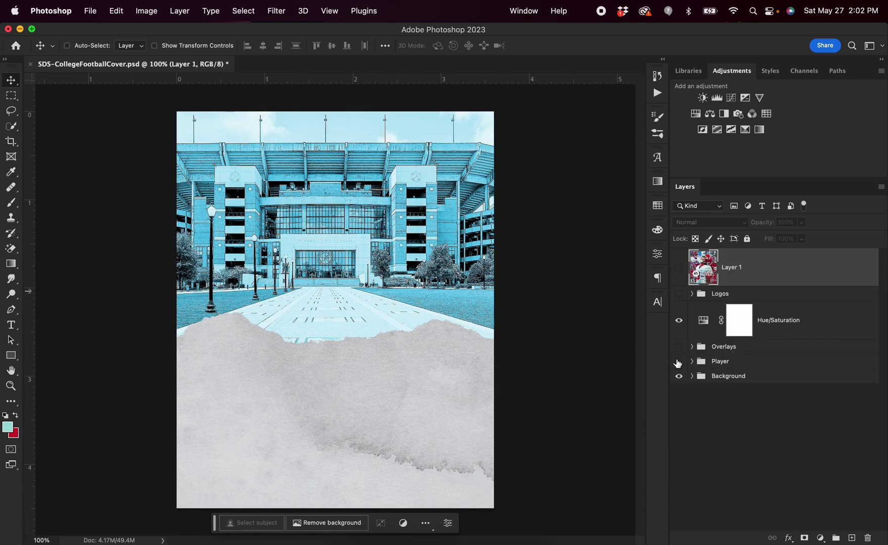
left_click(679, 361)
left_click(679, 347)
left_click(679, 294)
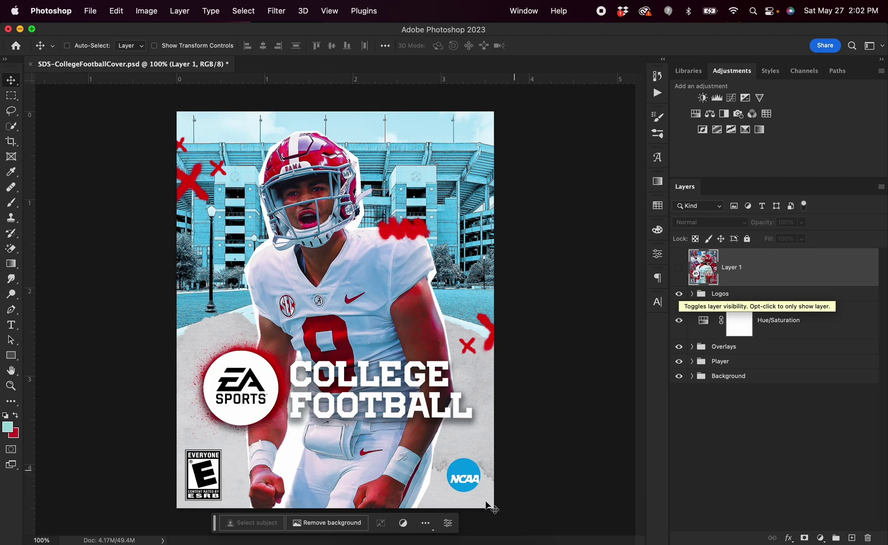
Copy the Tennessee quarterback image from Chrome's Google Images results and paste it into the cover.
left_click(404, 536)
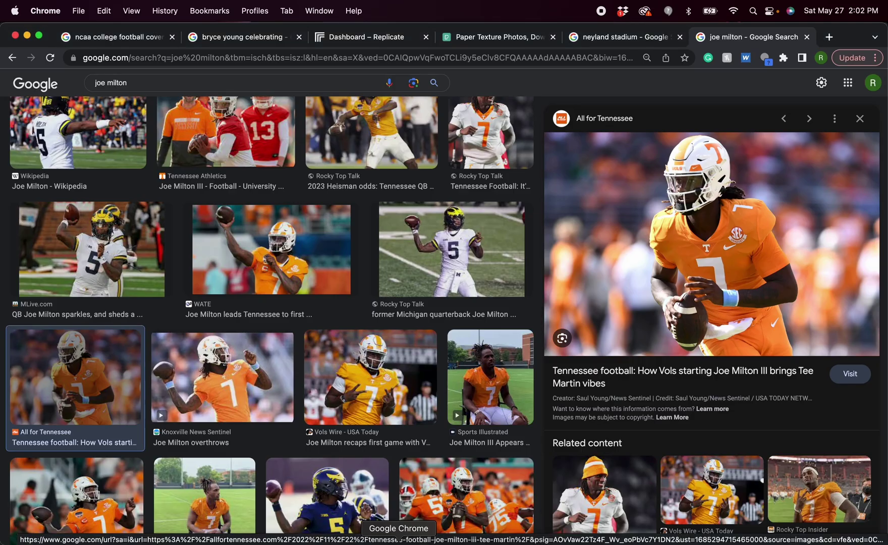
right_click(730, 265)
left_click(754, 394)
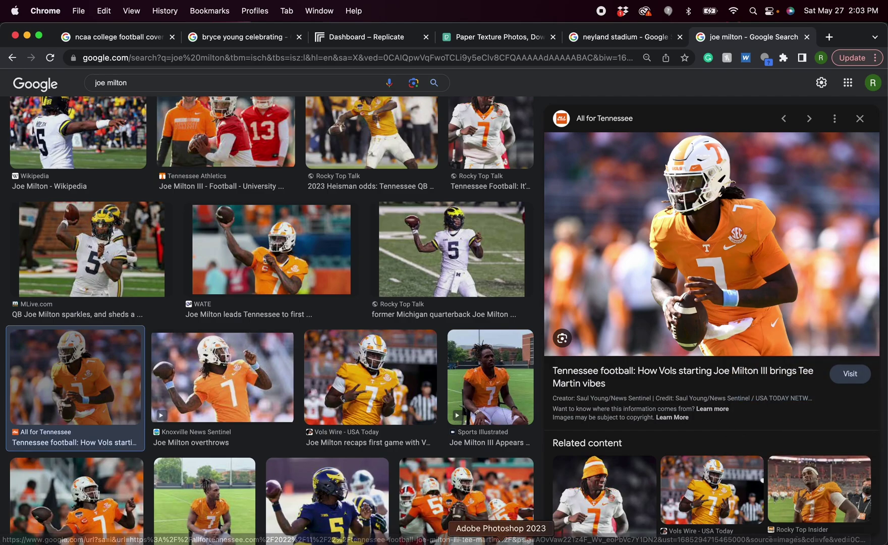
left_click(495, 536)
key("super+v")
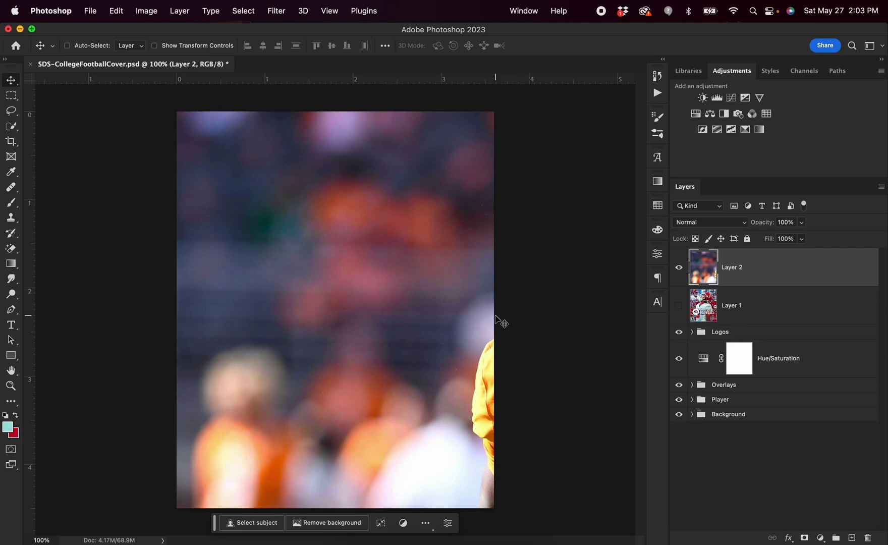
Convert the pasted photo layer to a Smart Object and rename it with the player's name.
right_click(807, 273)
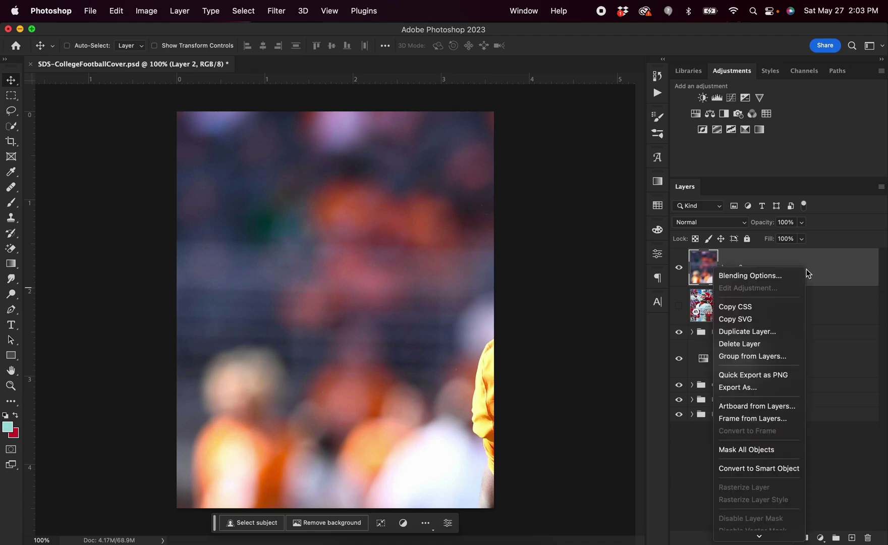
left_click(766, 469)
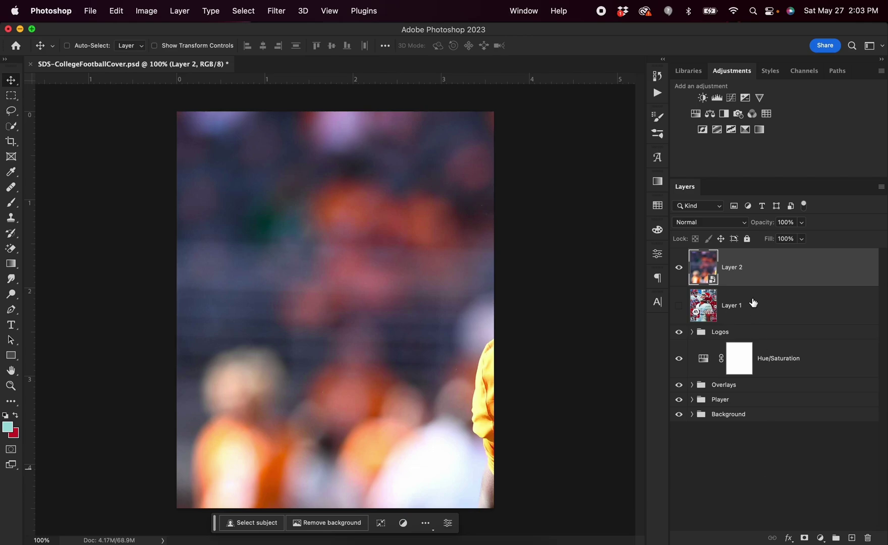
double_click(732, 267)
key("super+v")
key("Return")
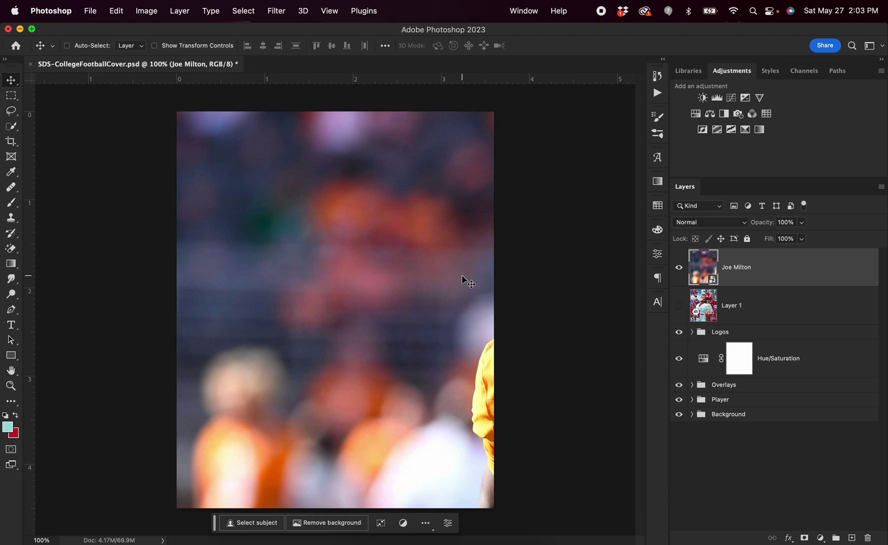
key("super+t")
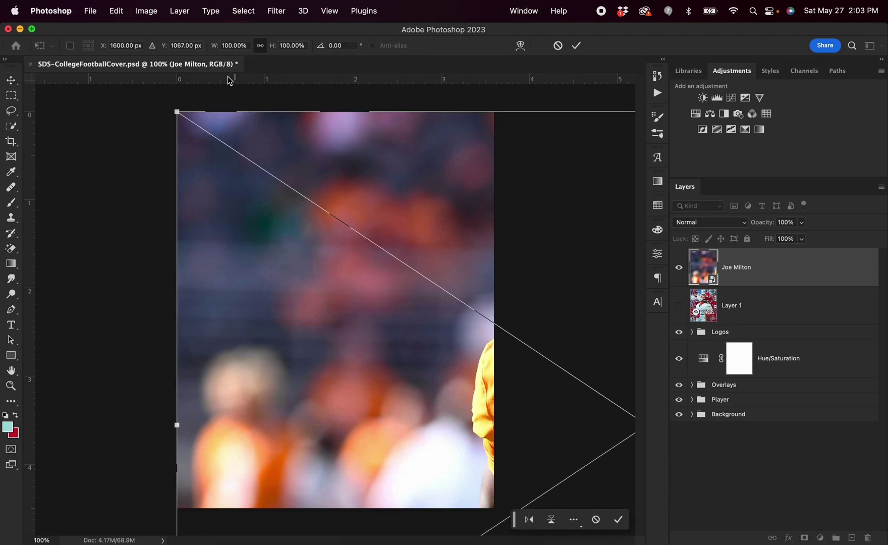
Scale the quarterback photo to about 62% with Free Transform, position it to fill the canvas, and commit.
left_click_drag(177, 112, 496, 391)
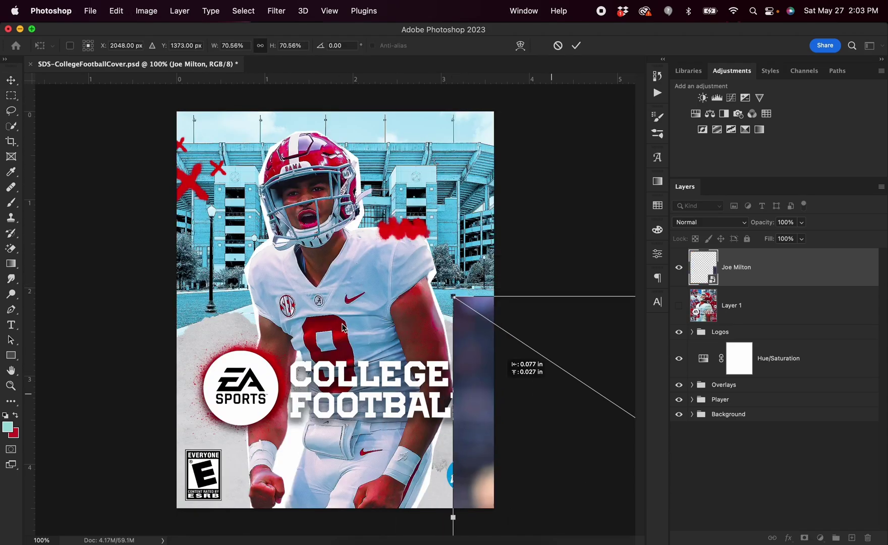
key("super+z")
left_click_drag(100, 159, 254, 258)
left_click_drag(458, 396, 298, 309)
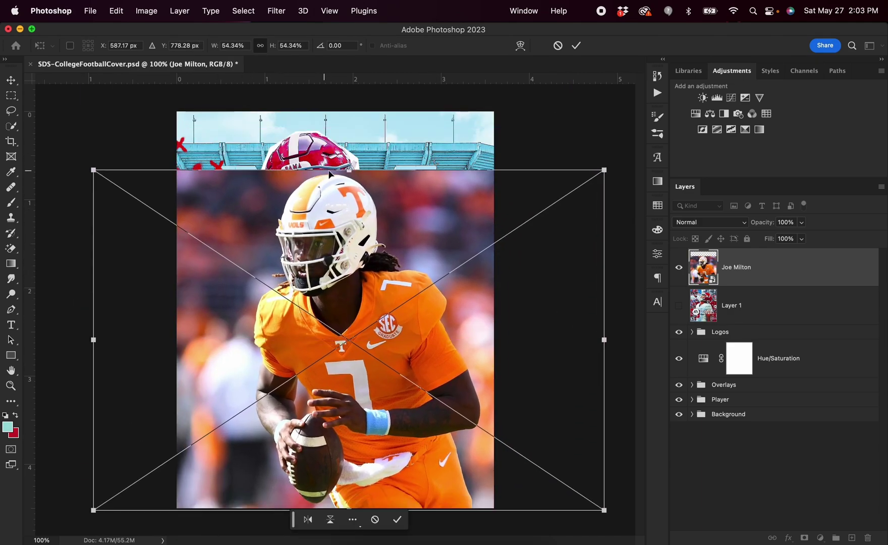
left_click_drag(347, 170, 343, 129)
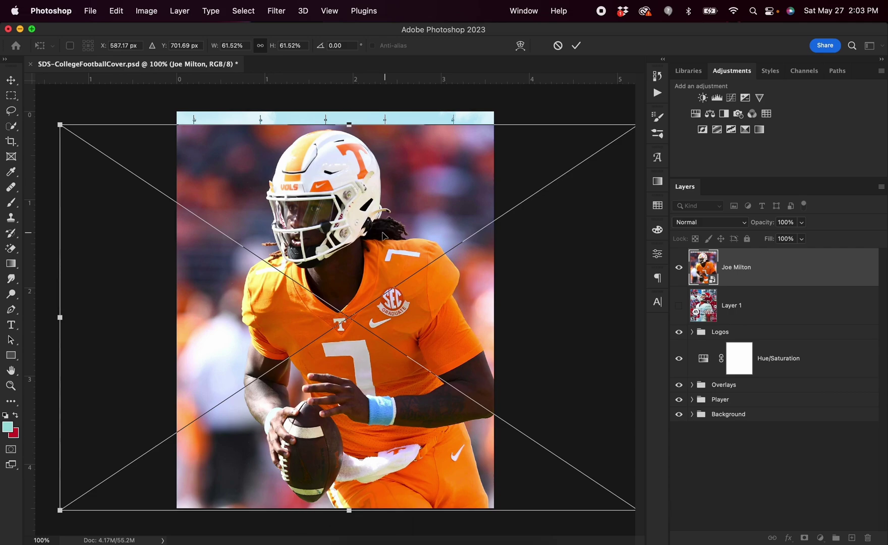
left_click_drag(388, 233, 377, 231)
left_click_drag(482, 150, 484, 183)
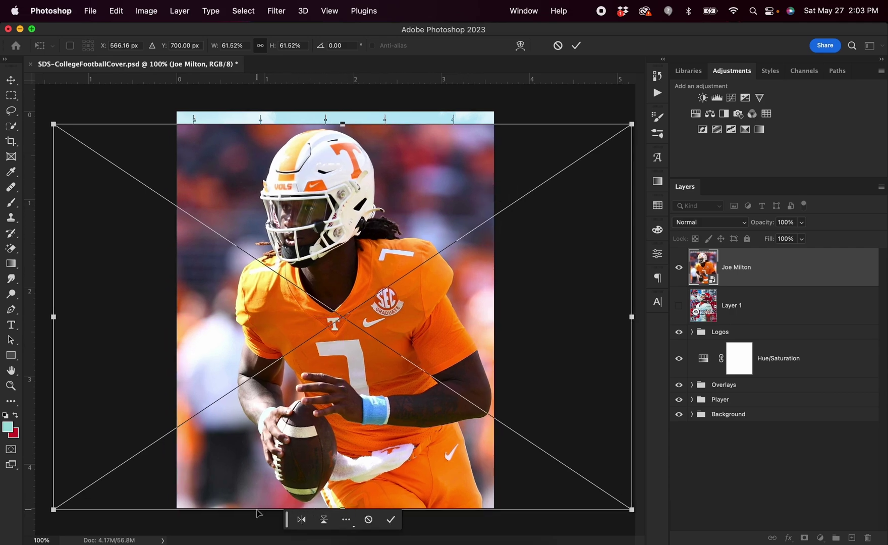
mouse_move(257, 510)
left_mouse_down()
mouse_move(258, 523)
mouse_move(257, 515)
left_mouse_up()
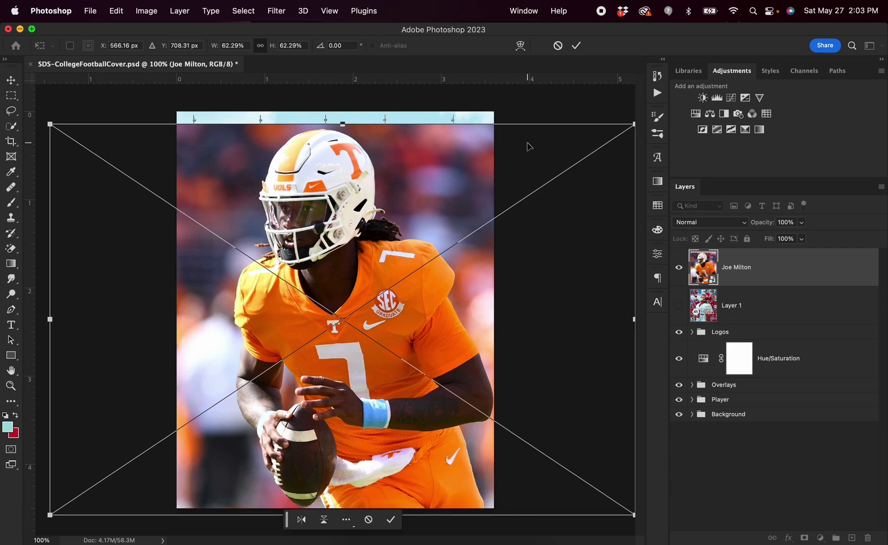
left_click(577, 46)
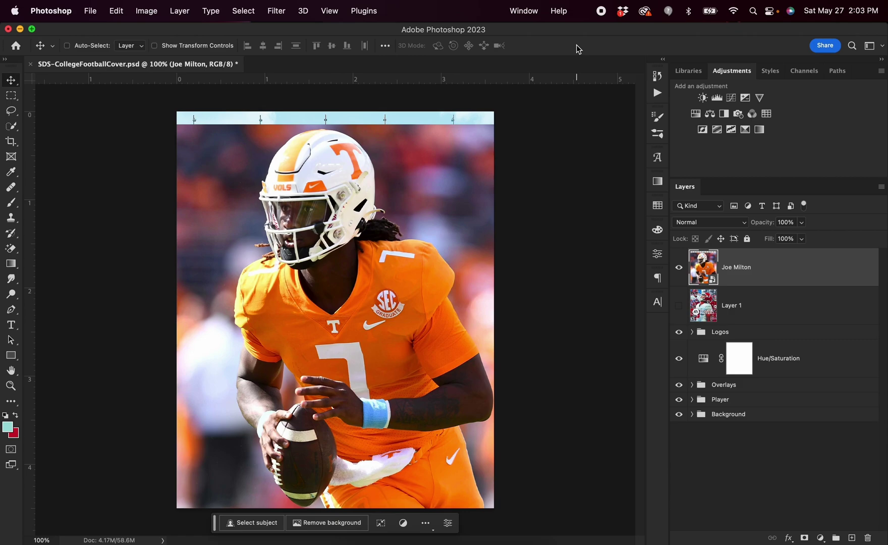
Nudge the photo left and auto-select the quarterback with Quick Selection's Select Subject.
key("Left")
key("Left")
key("Left")
key("Left")
key("Left")
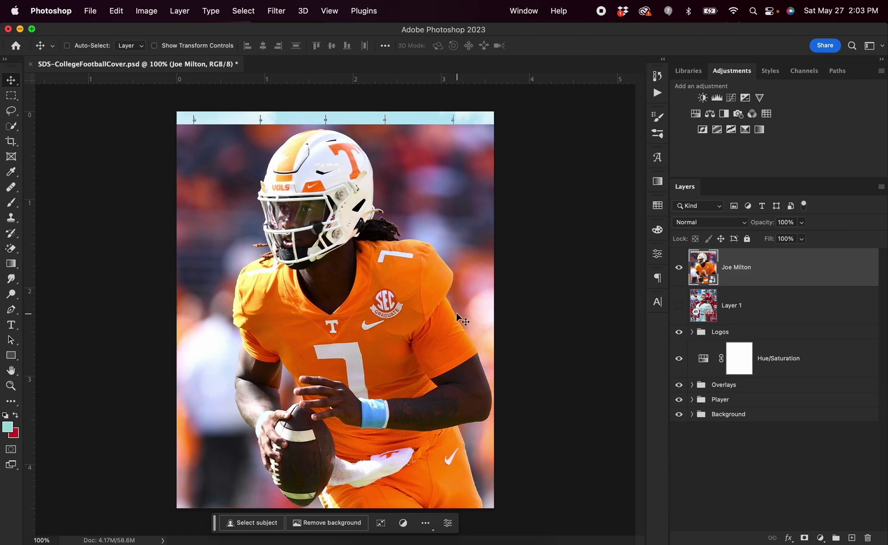
key("Left")
key("Left")
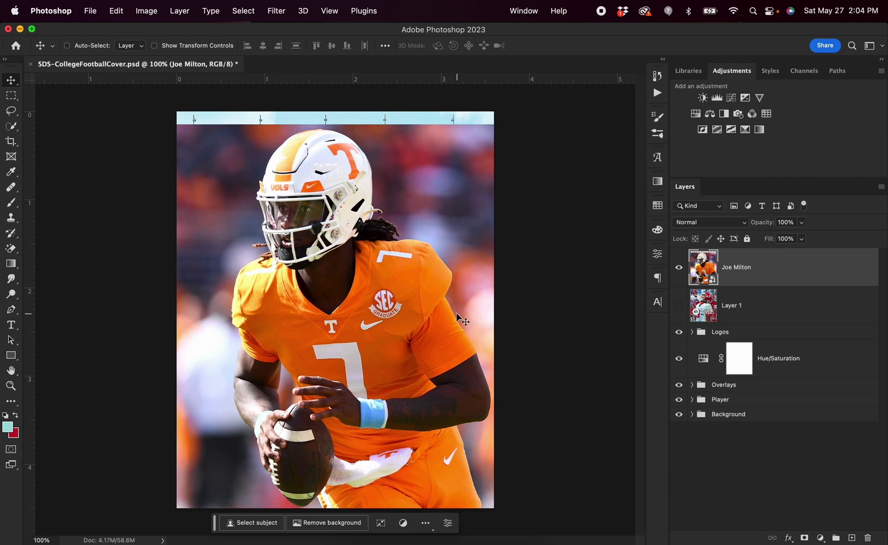
left_click(13, 128)
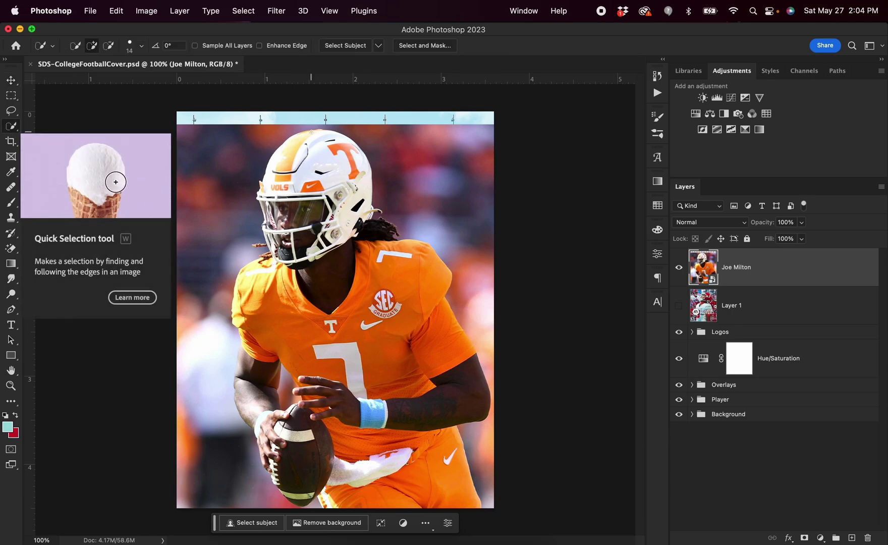
left_click(348, 46)
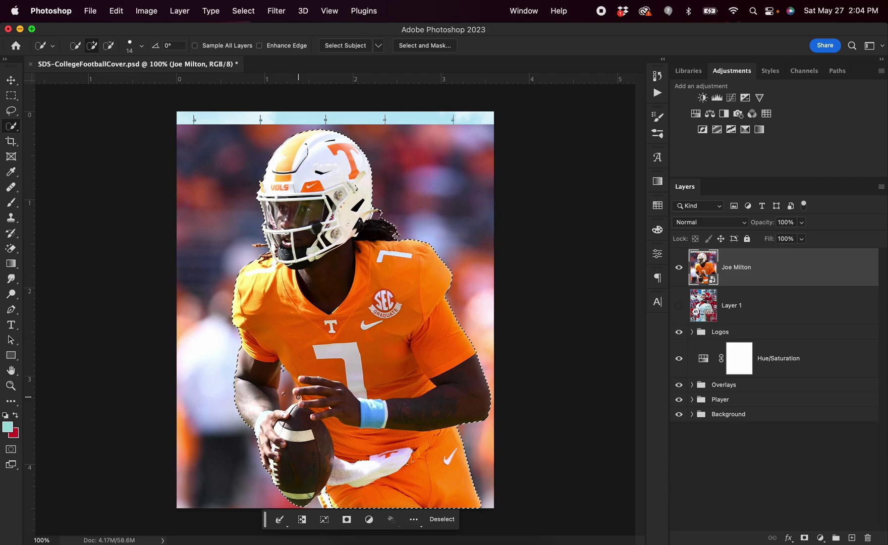
Subtract the background gaps beside his arm and near his hair, then mask the photo to the selection.
key("super+plus")
key("super+plus")
scroll(296, 396, "down", 10)
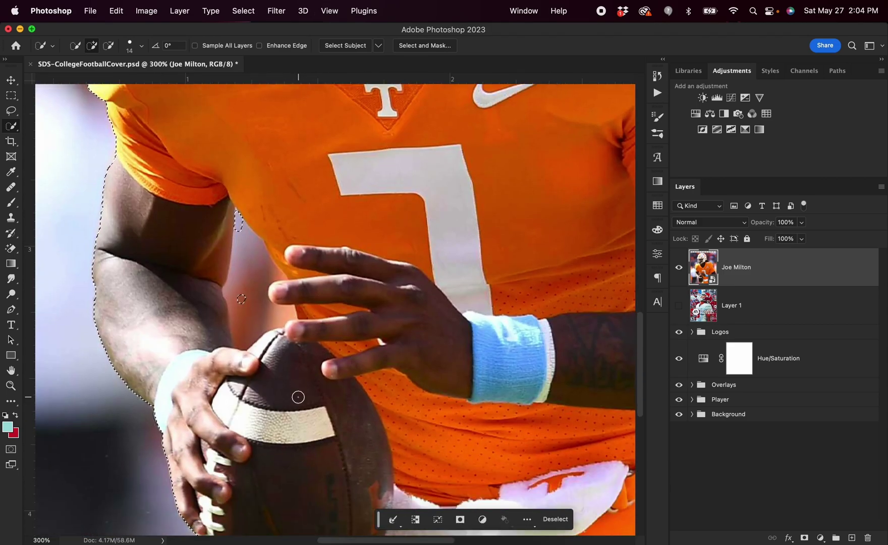
left_click(110, 46)
left_click_drag(292, 347, 250, 319)
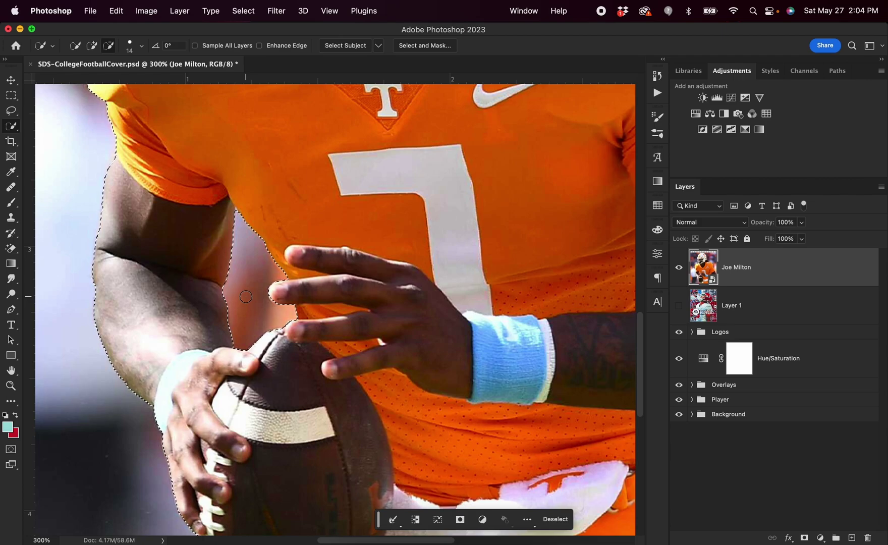
key("super+minus")
key("super+minus")
key("super+plus")
key("super+plus")
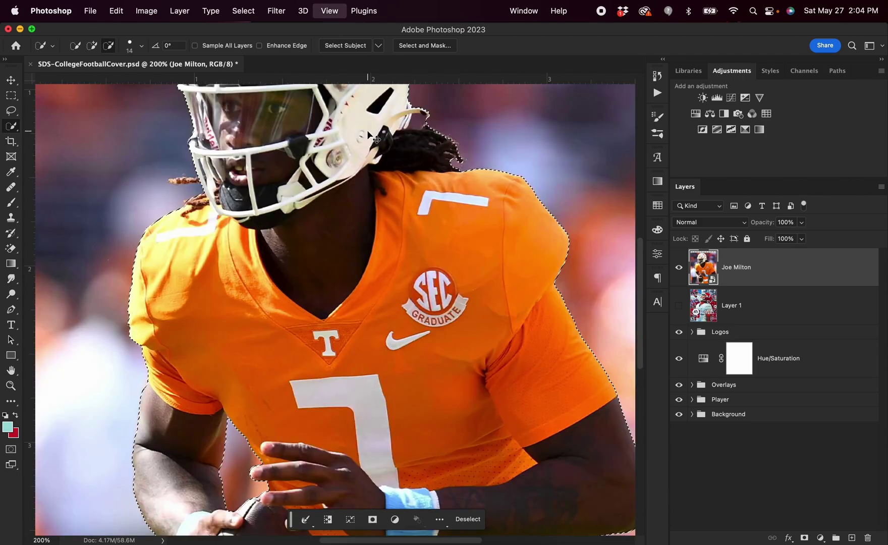
scroll(367, 129, "up", 5)
scroll(367, 130, "right", 3)
left_click_drag(321, 273, 329, 249)
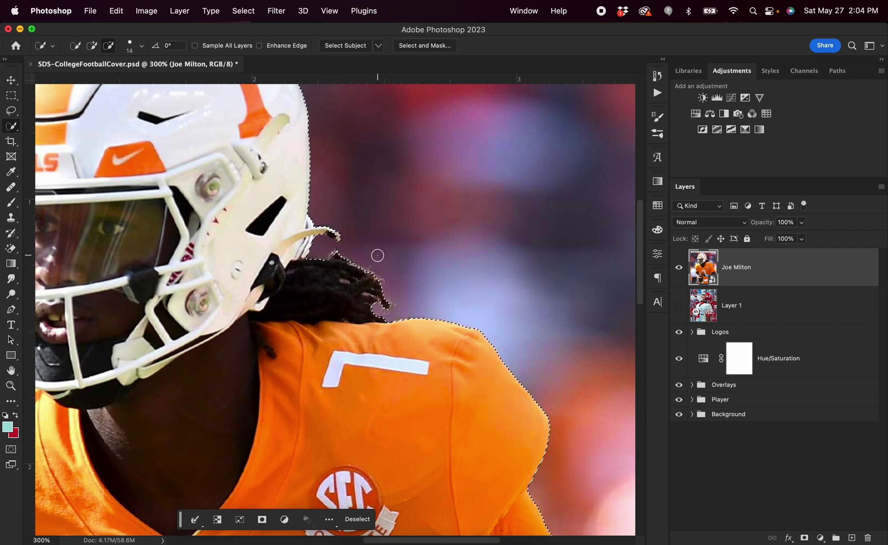
scroll(378, 255, "left", 6)
key("super+minus")
key("super+minus")
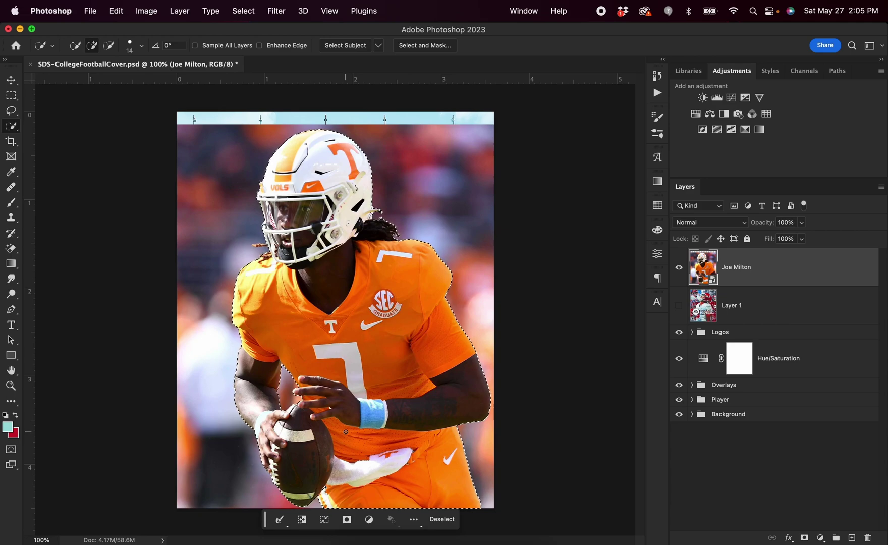
left_click(804, 538)
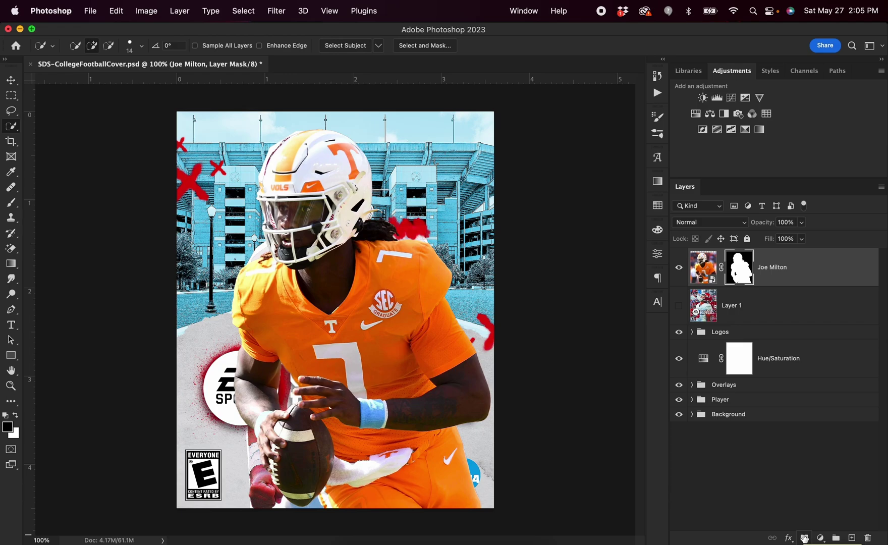
Switch to the Move tool and target the photo's image thumbnail rather than its mask.
key("v")
left_click(792, 277)
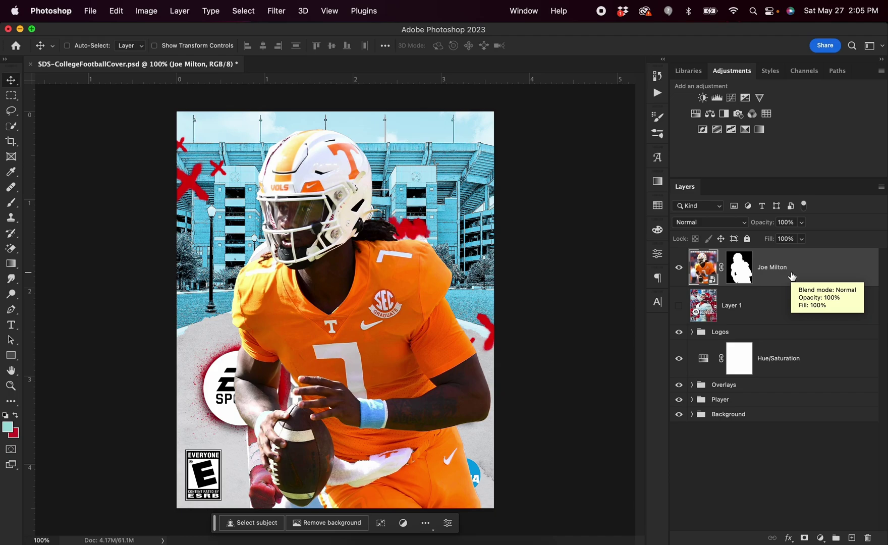
left_click(709, 282)
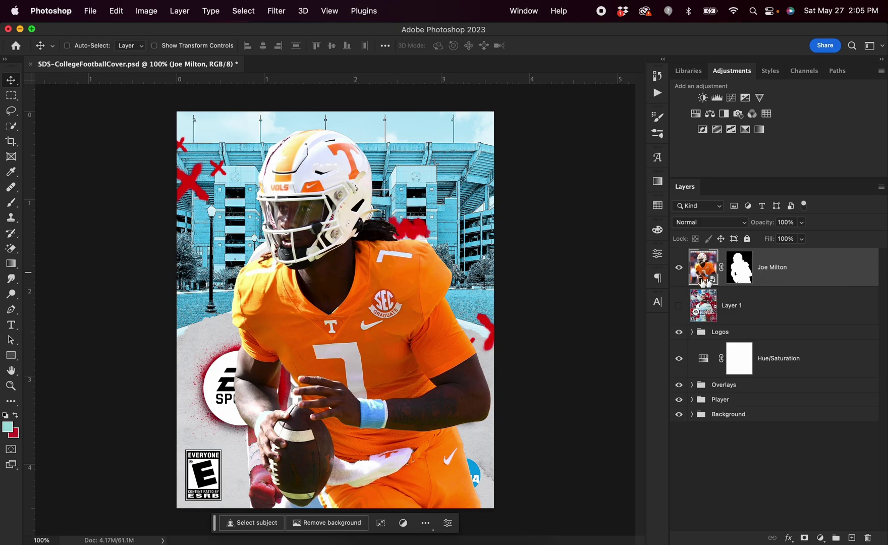
Apply Smart Sharpen at 252% amount to the player photo, then hide its layer.
left_click(277, 12)
mouse_move(319, 234)
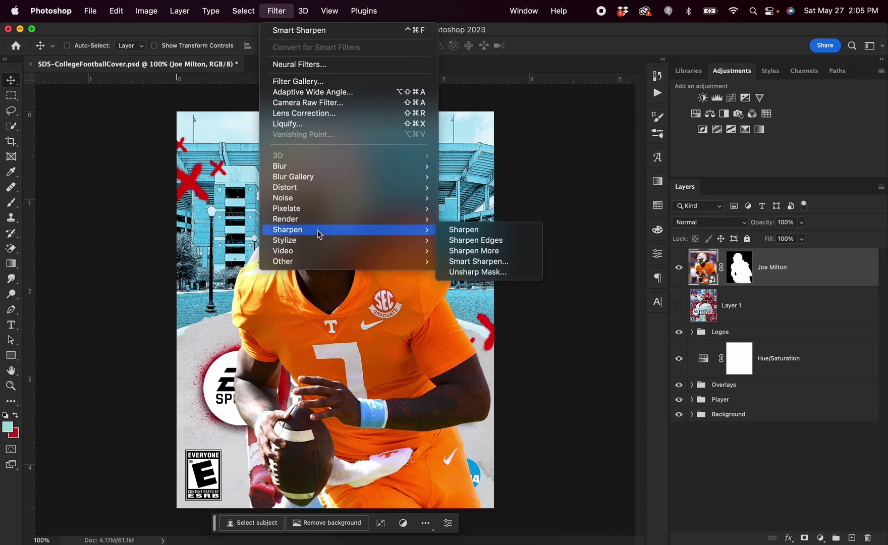
left_click(477, 262)
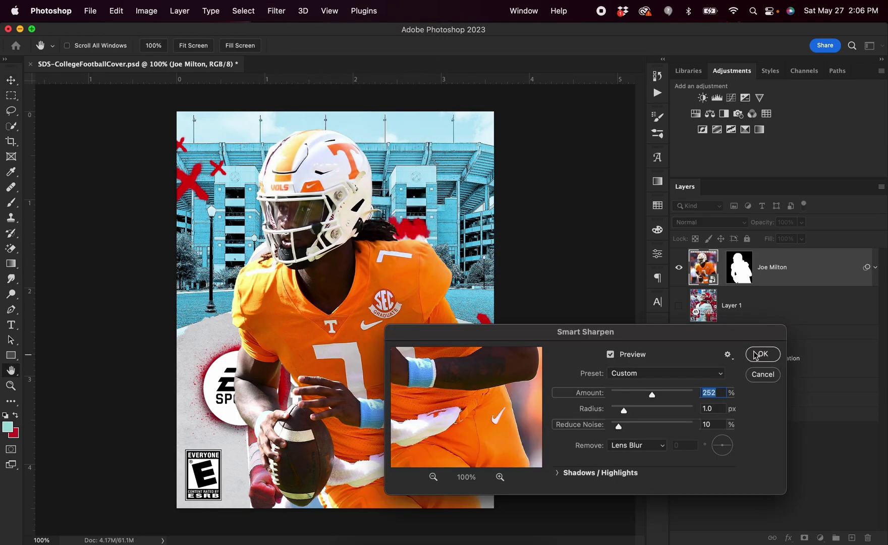
left_click(760, 354)
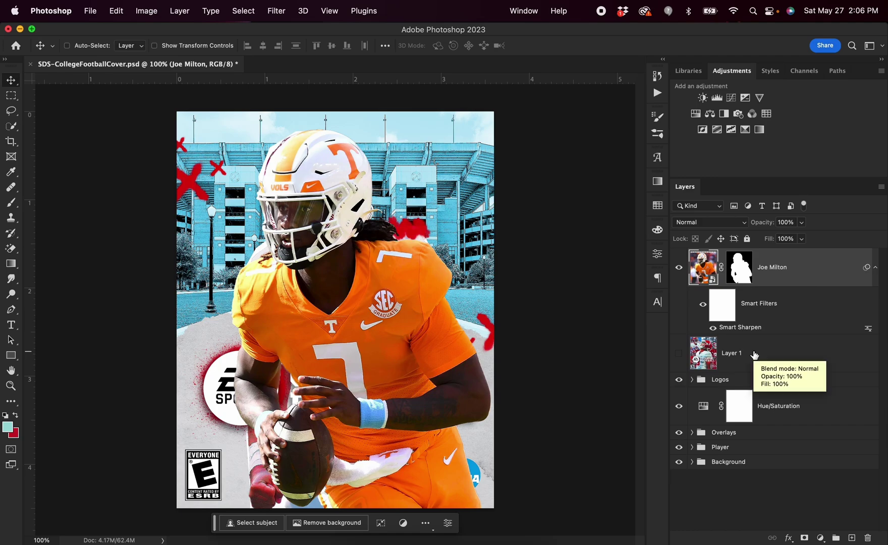
left_click(679, 267)
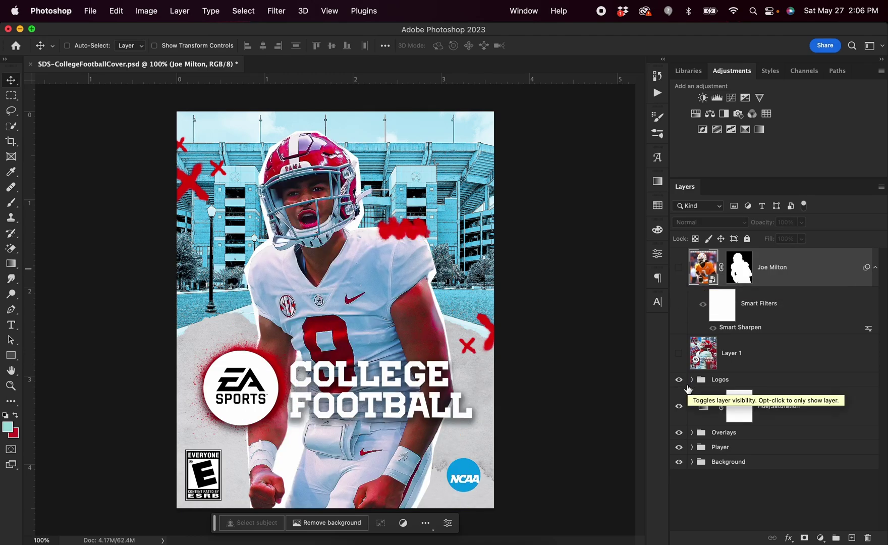
Hide the Logos and overlay groups and move the quarterback layer into the Player group.
left_click(680, 381)
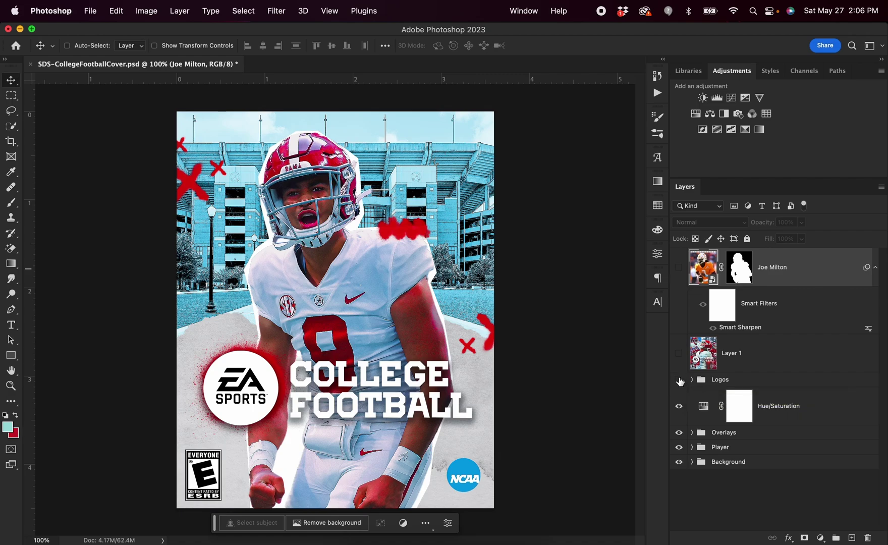
left_click(679, 433)
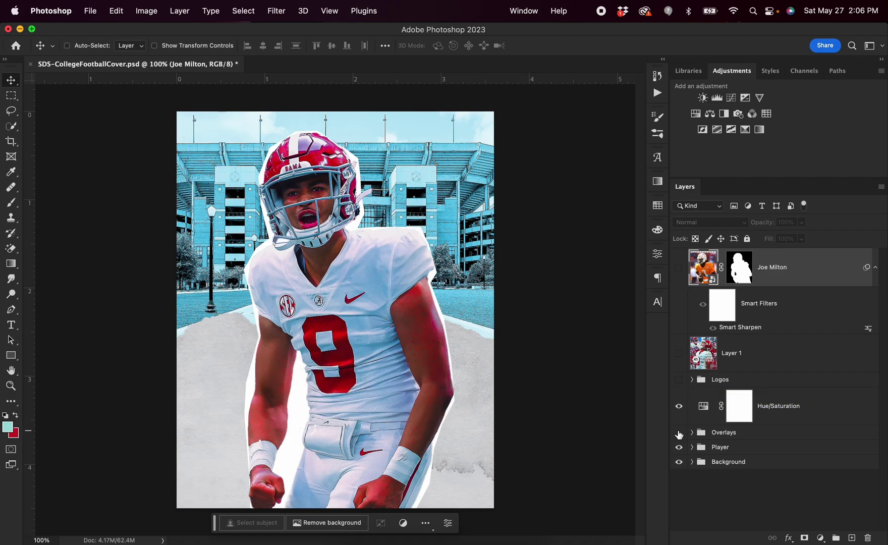
left_click(692, 448)
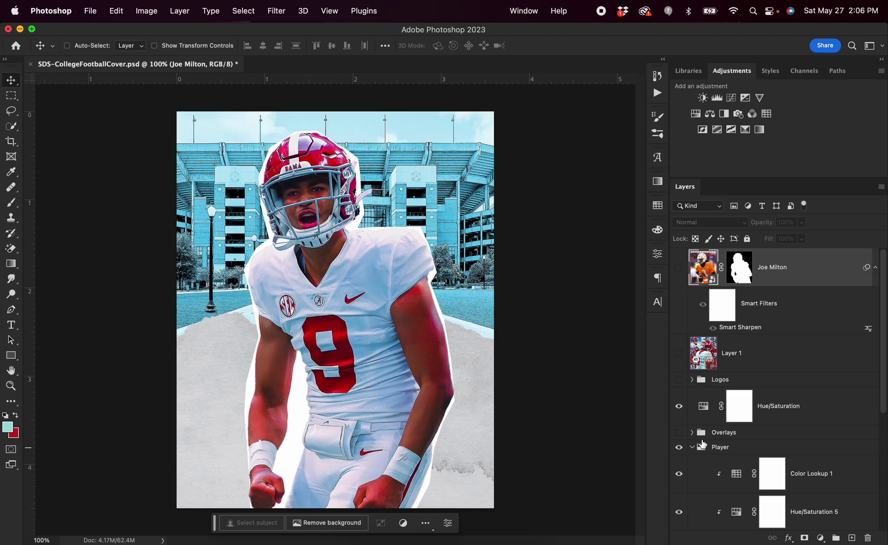
scroll(739, 463, "down", 3)
scroll(739, 464, "up", 3)
left_click_drag(808, 279, 809, 474)
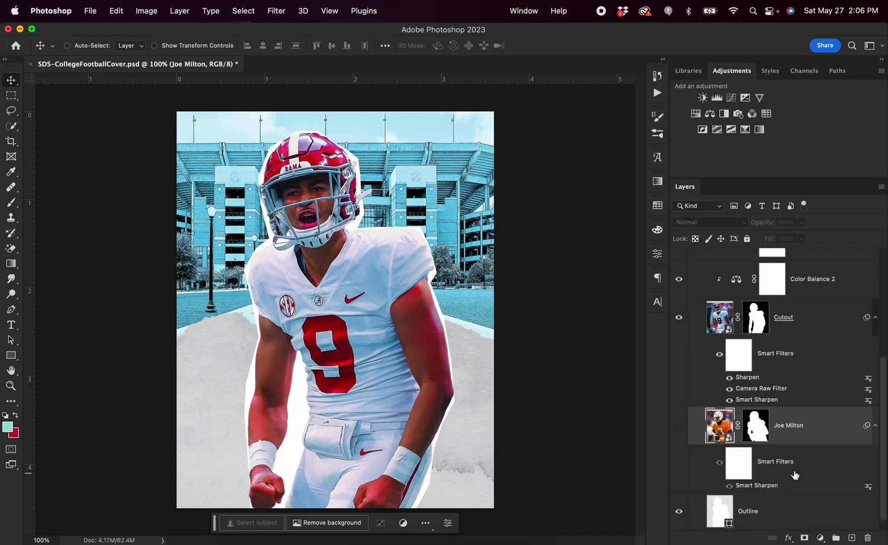
Show the quarterback layer, hide the Alabama Cutout, and compare player and outline against the stadium.
left_click(680, 426)
left_click(681, 319)
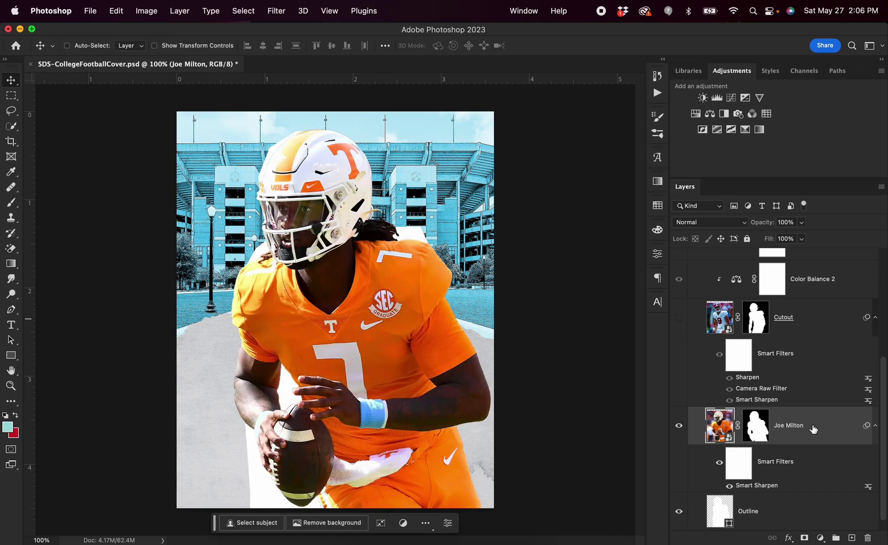
scroll(785, 505, "down", 1)
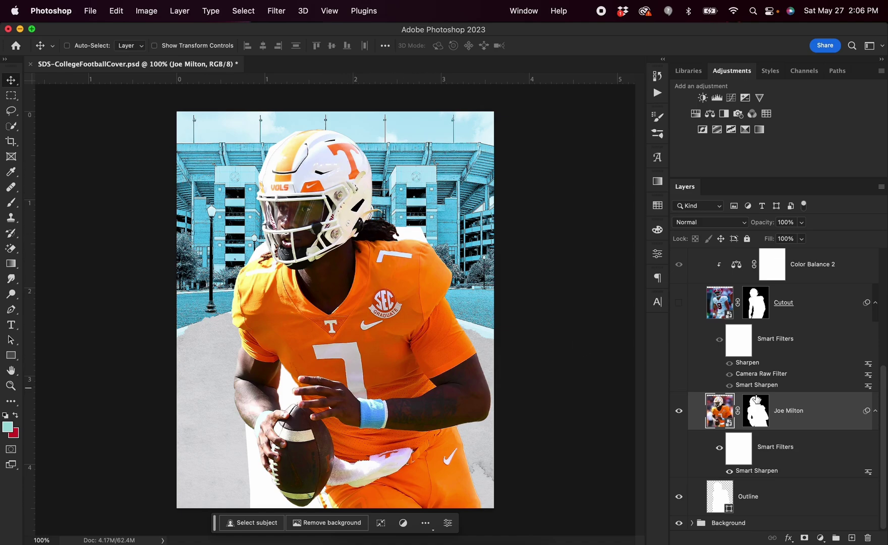
left_click(678, 411)
left_click(679, 497)
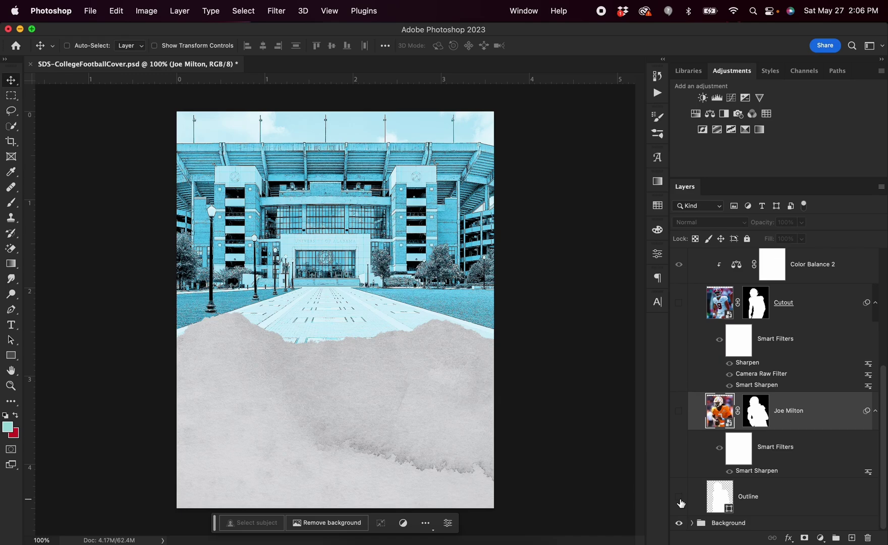
left_click(679, 411)
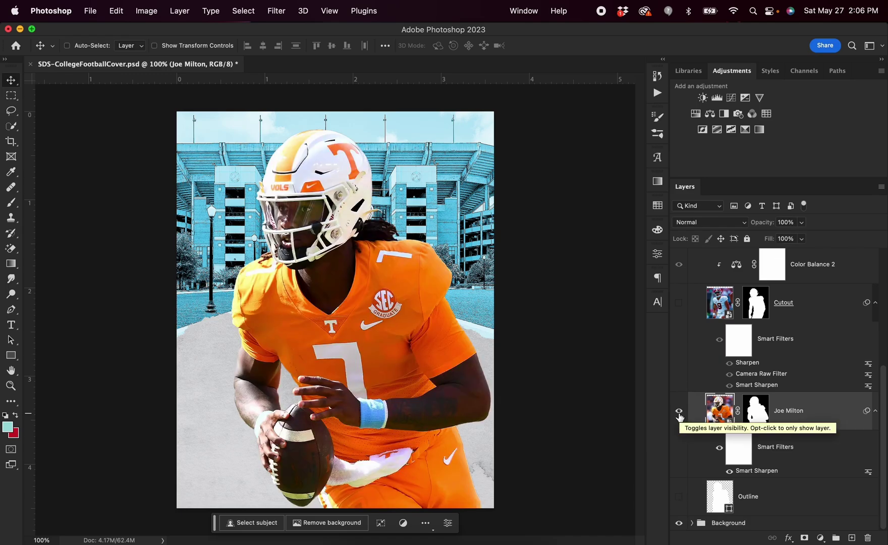
Nudge the player left, hide the old white outline, and add a new empty layer.
key("shift+Left")
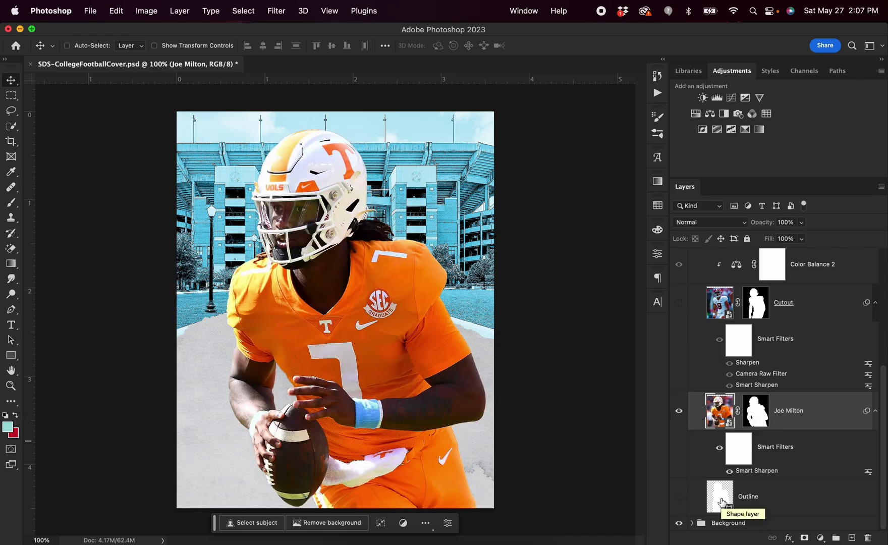
left_click(679, 496)
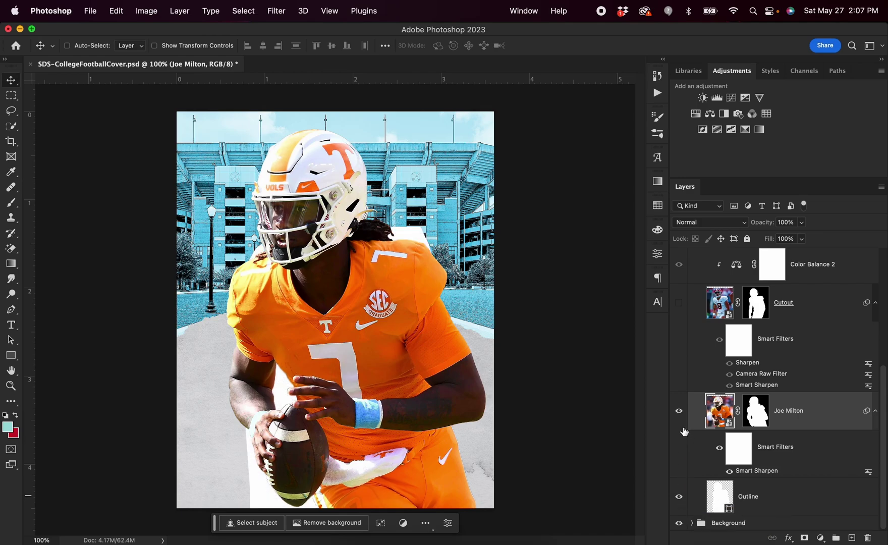
left_click(679, 411)
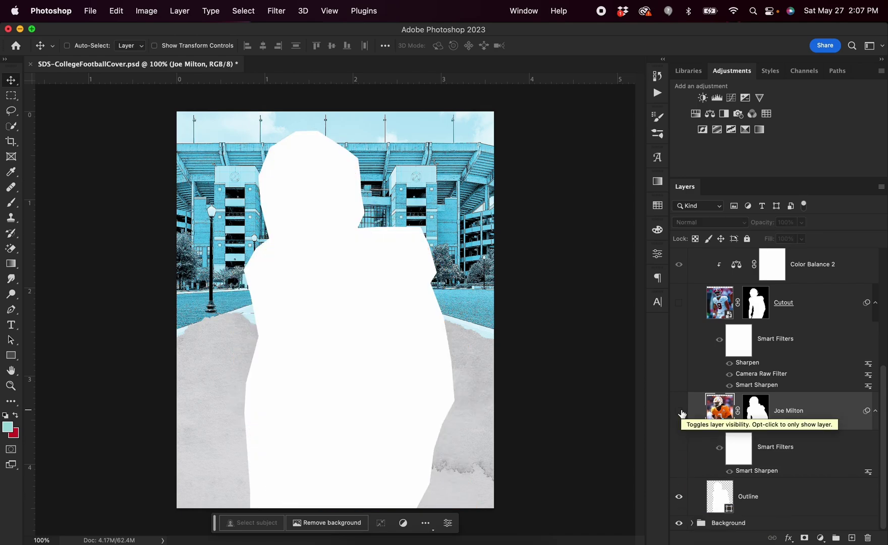
left_click(679, 497)
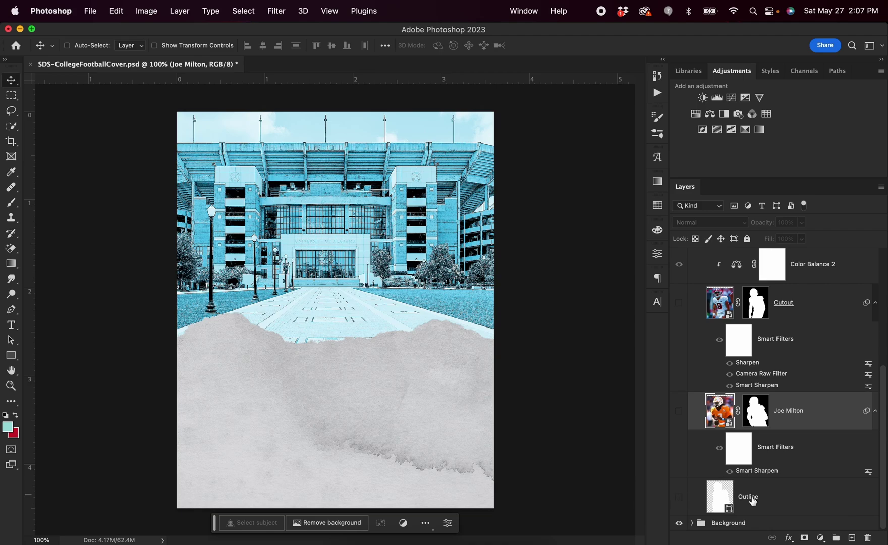
left_click(678, 414)
left_click(850, 538)
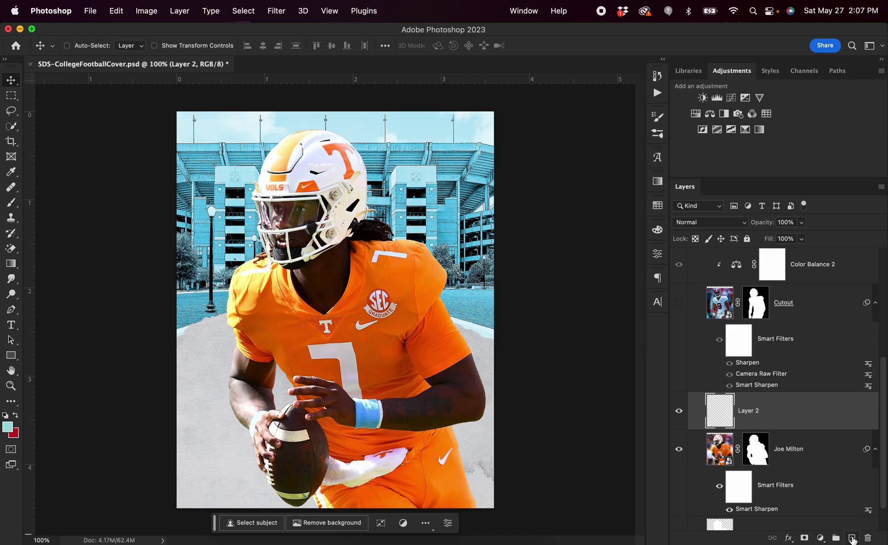
Move Layer 2 below the Joe Milton layer and move the floating task bar off the canvas.
scroll(767, 384, "down", 2)
left_click_drag(765, 375, 730, 478)
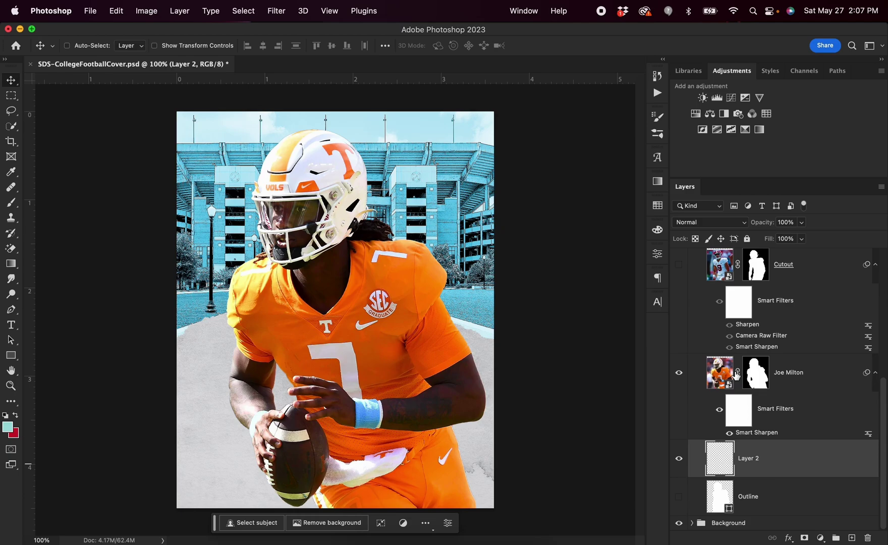
key("p")
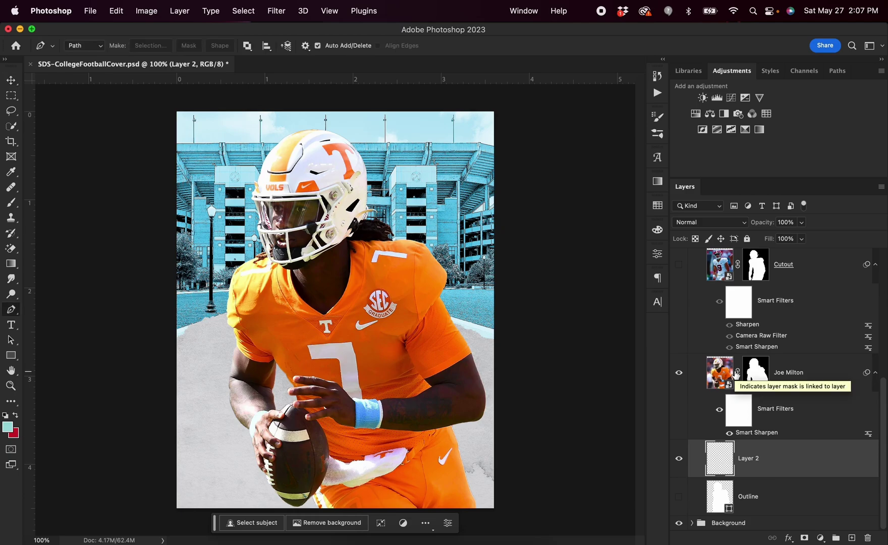
left_click_drag(215, 523, 617, 309)
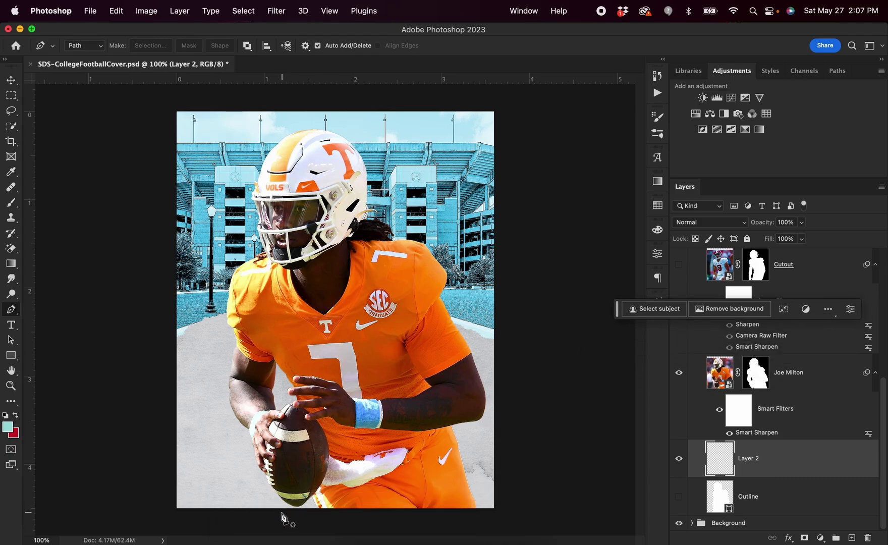
Start a Pen path at the canvas bottom and trace up the player's left side and over the helmet.
left_click(280, 511)
left_click(265, 491)
left_click(244, 449)
left_click(230, 417)
left_click(220, 374)
left_click(229, 339)
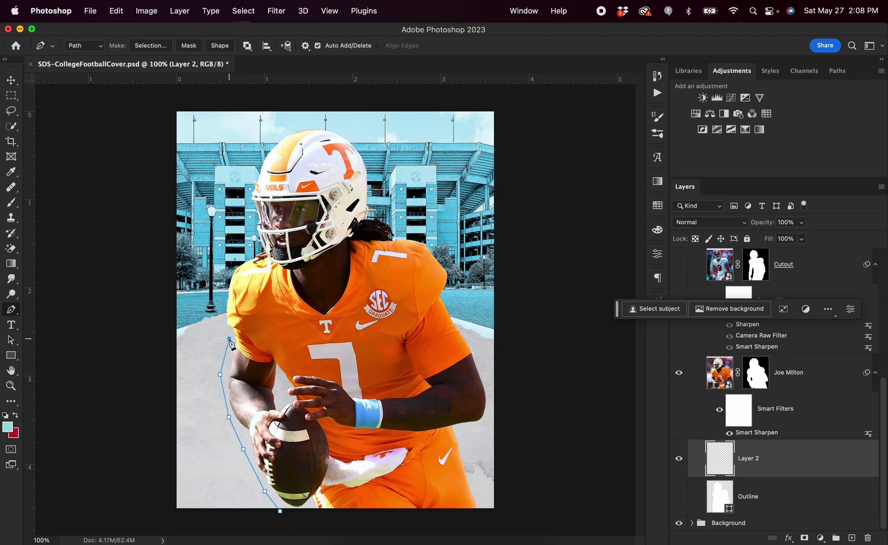
left_click(217, 312)
left_click(226, 275)
left_click(244, 204)
left_click(249, 176)
left_click(267, 137)
left_click(288, 124)
left_click(332, 122)
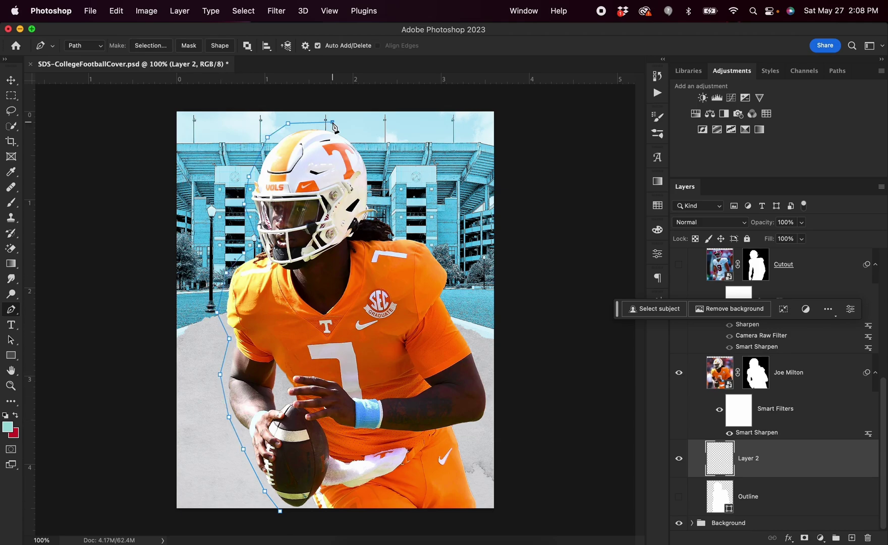
Trace down the helmet, shoulder and right arm to the bottom, close the path, and make it a shape.
left_click(356, 139)
left_click(377, 165)
left_click(378, 198)
left_click(388, 220)
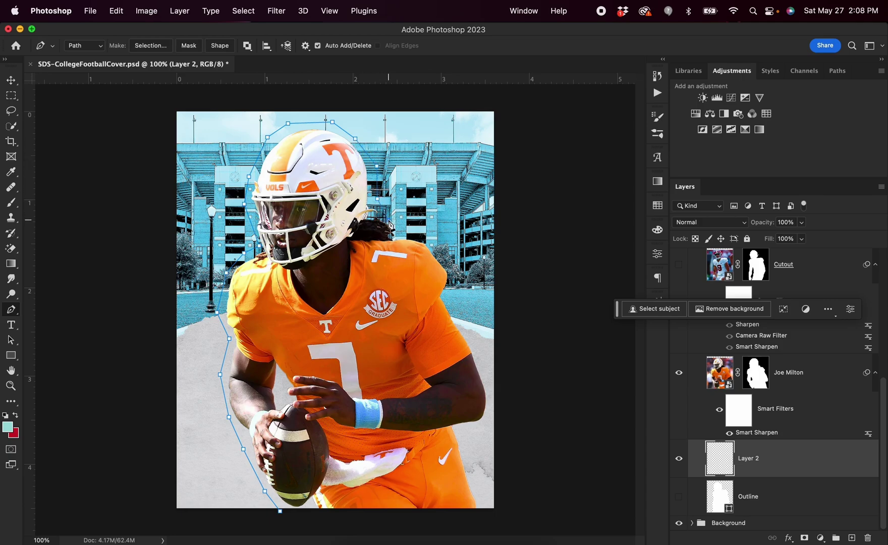
left_click(398, 230)
left_click(418, 232)
left_click(432, 245)
left_click(457, 268)
left_click(452, 294)
left_click(457, 311)
left_click(473, 340)
left_click(489, 372)
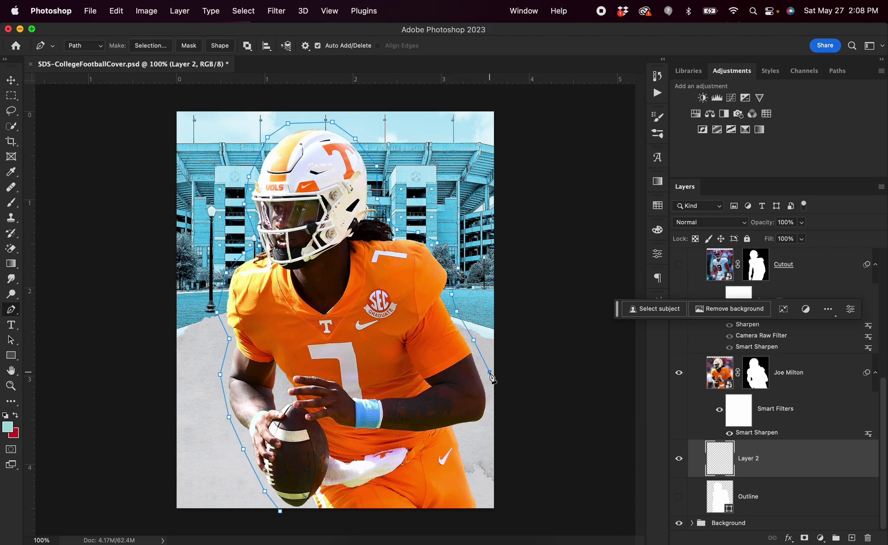
left_click(492, 408)
left_click(487, 427)
left_click(468, 435)
left_click(476, 461)
left_click(489, 496)
left_click(490, 518)
left_click(281, 512)
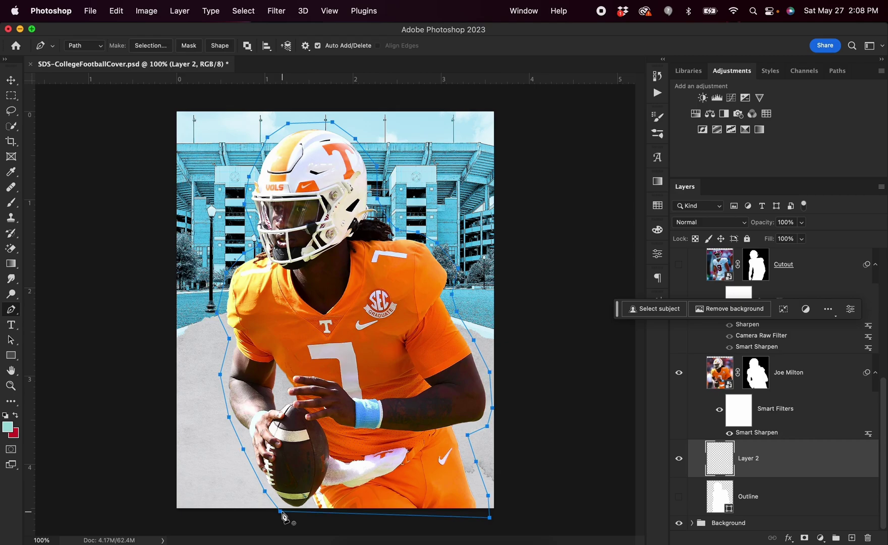
left_click(221, 46)
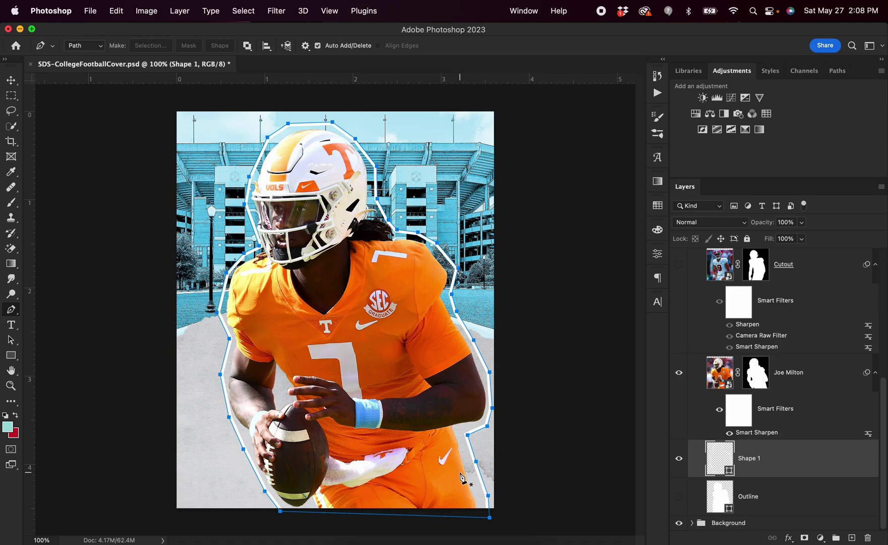
Fill the Shape 1 outline layer with white from the recently used colours.
left_click(14, 358)
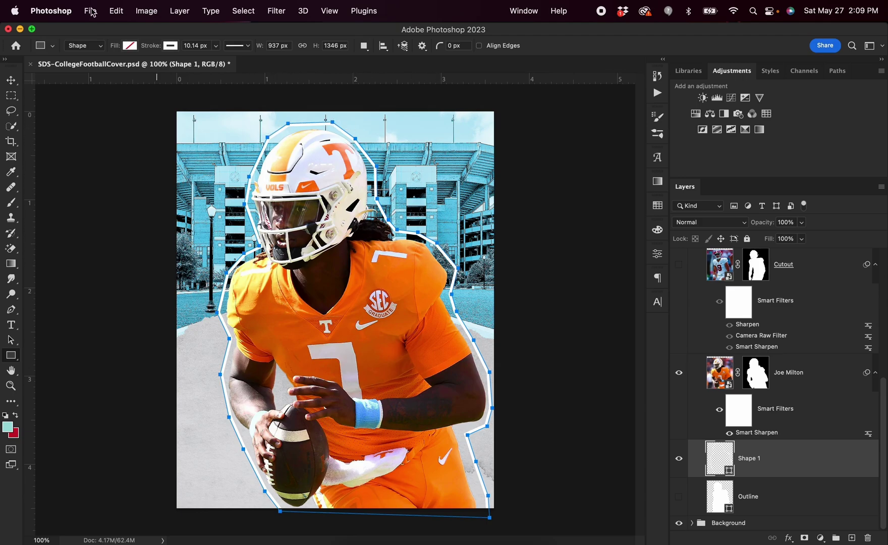
left_click(130, 45)
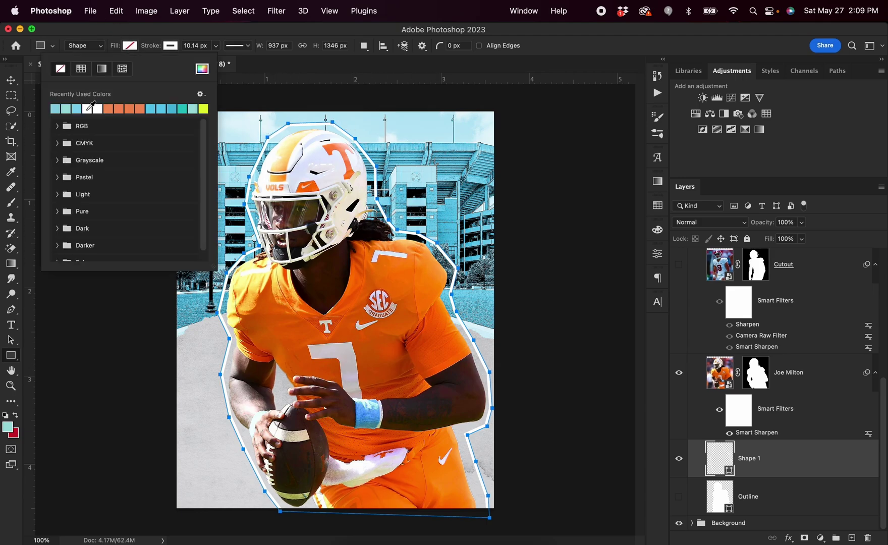
left_click(92, 107)
left_click(172, 46)
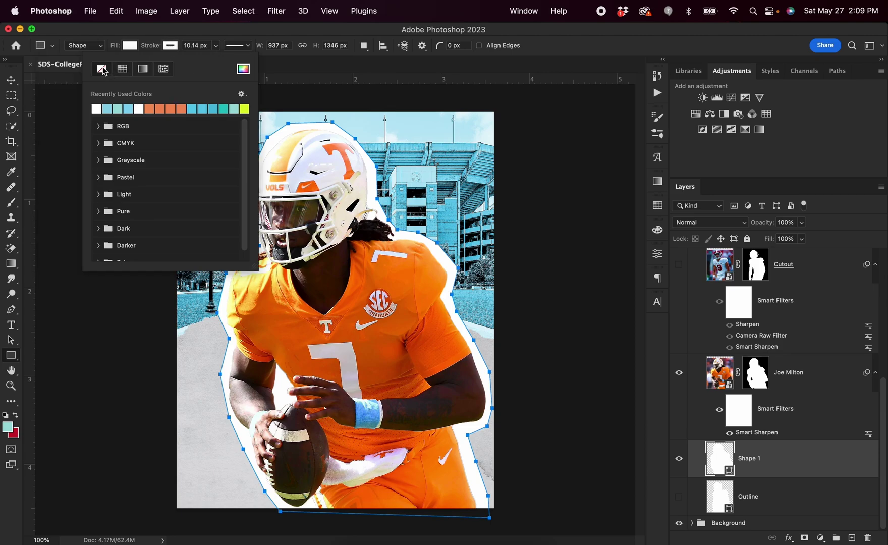
left_click(12, 79)
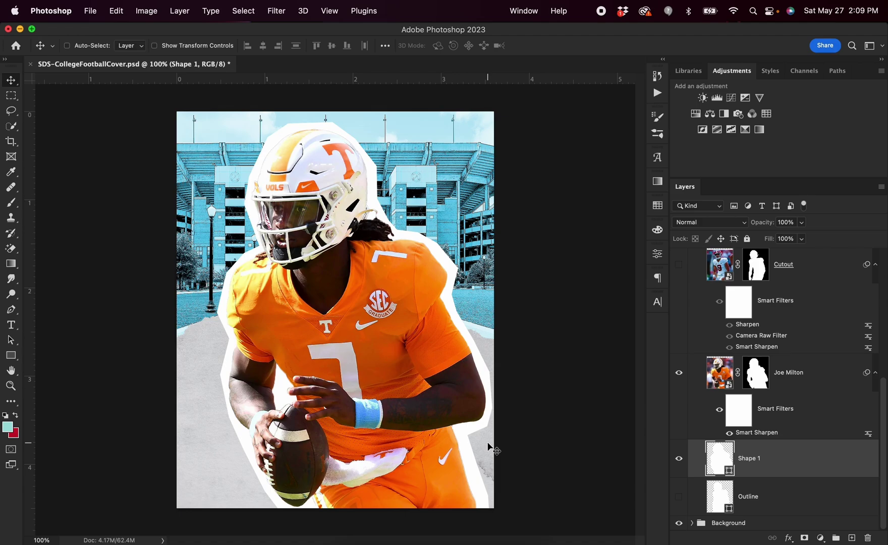
Scale the white outline shape down to 98% of its size.
key("super+t")
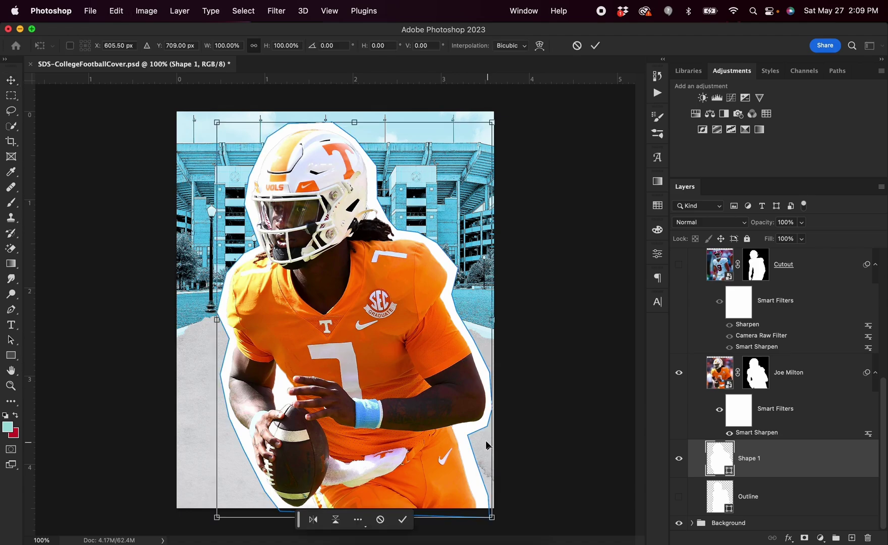
left_click_drag(208, 51, 207, 50)
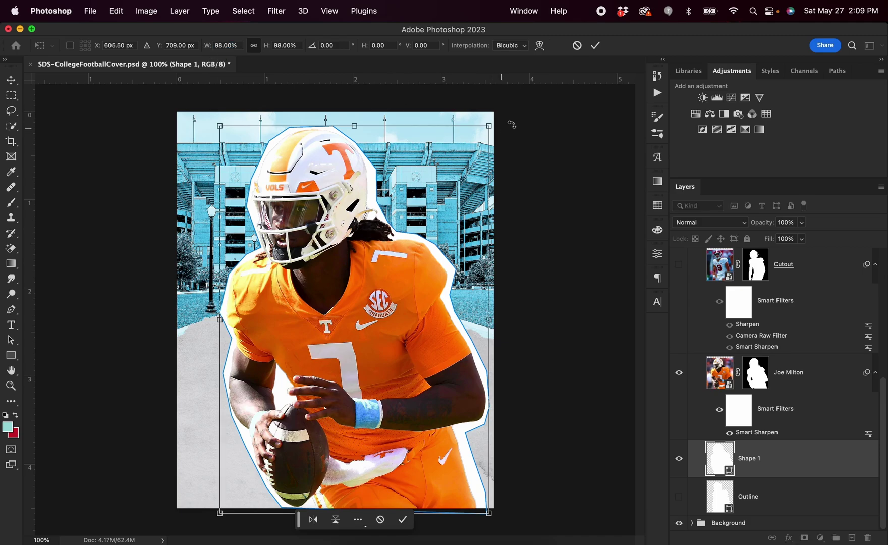
left_click(598, 45)
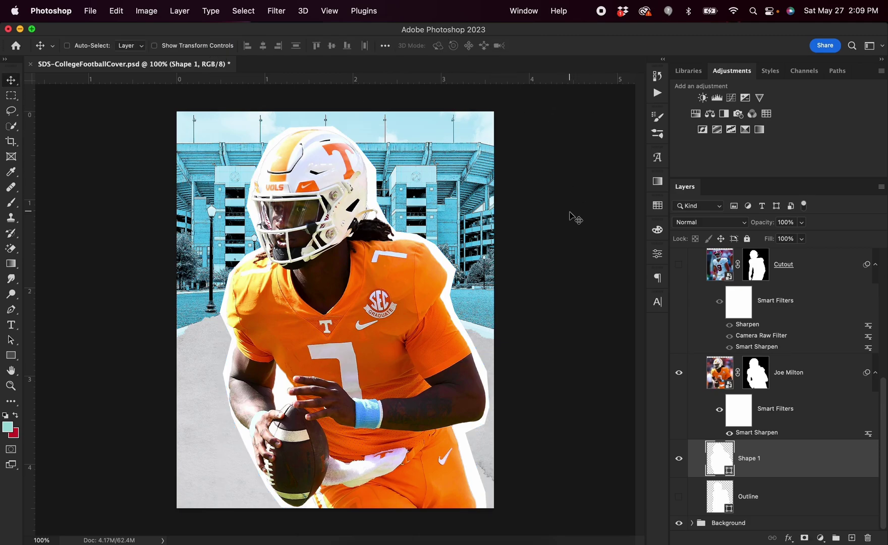
Rename the Shape 1 layer to 'Outline'.
double_click(753, 458)
type("Outline")
key("Return")
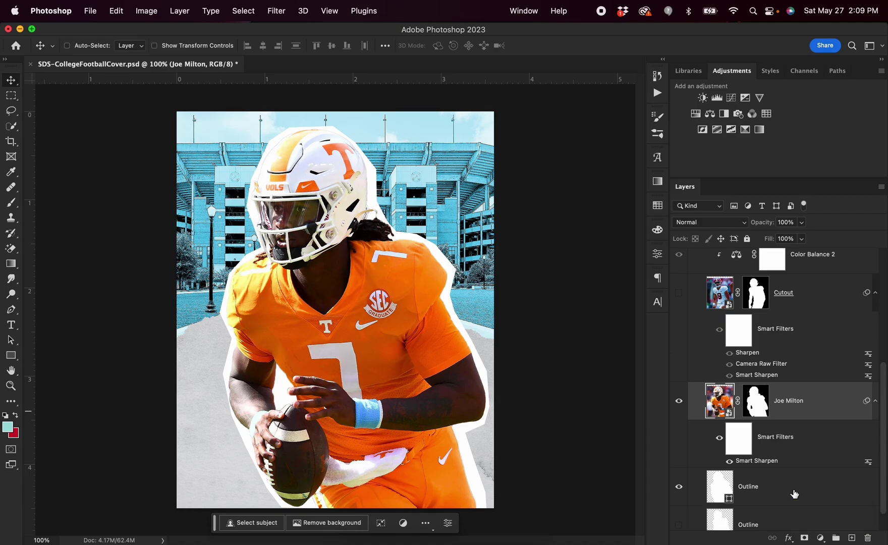
Collapse the Player group, show and expand the Overlays group, then open the Shoulder Splatter colour.
scroll(795, 494, "up", 5)
left_click(691, 337)
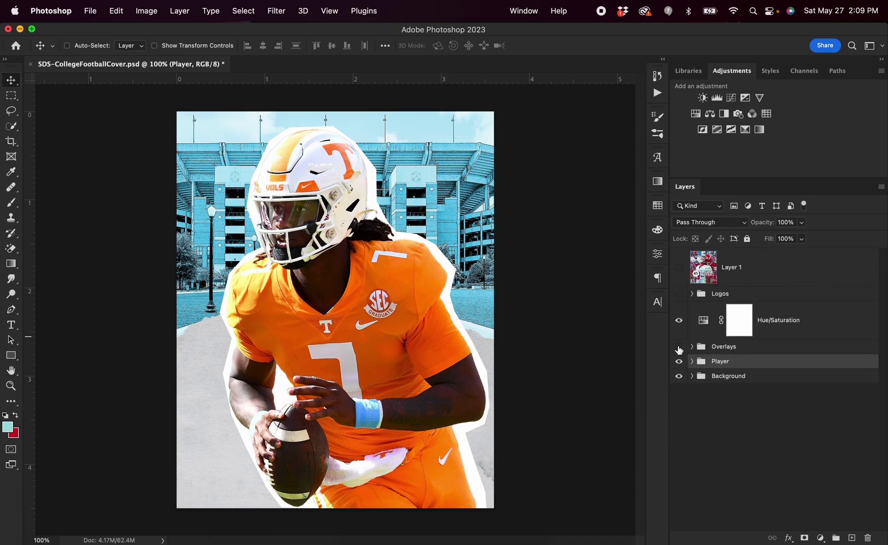
left_click(679, 348)
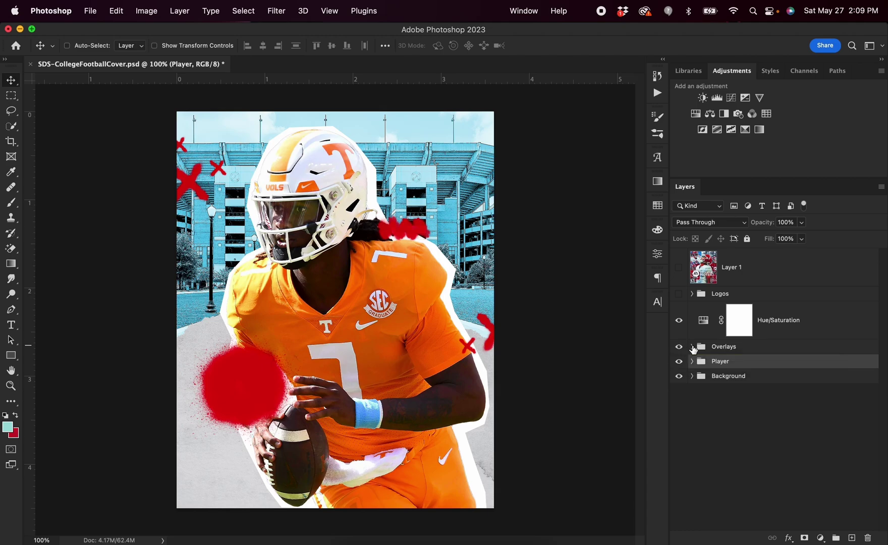
left_click(691, 347)
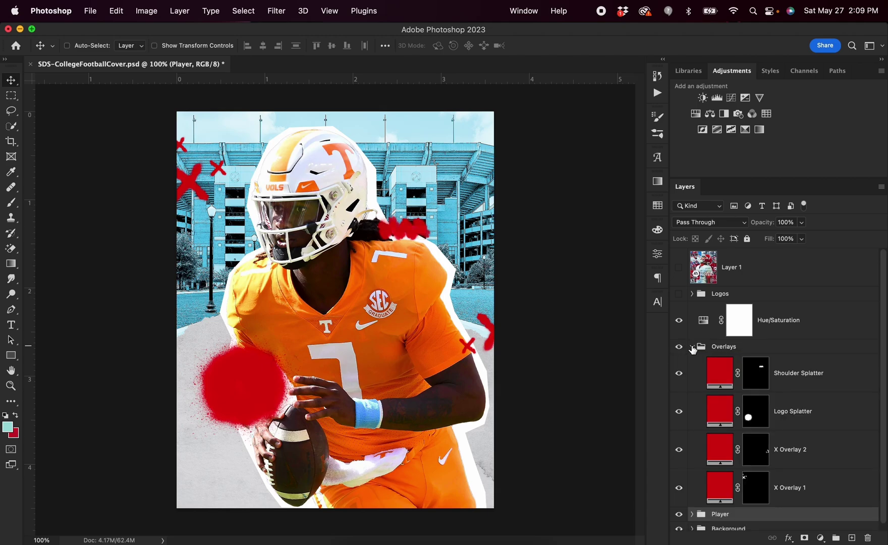
scroll(693, 348, "down", 1)
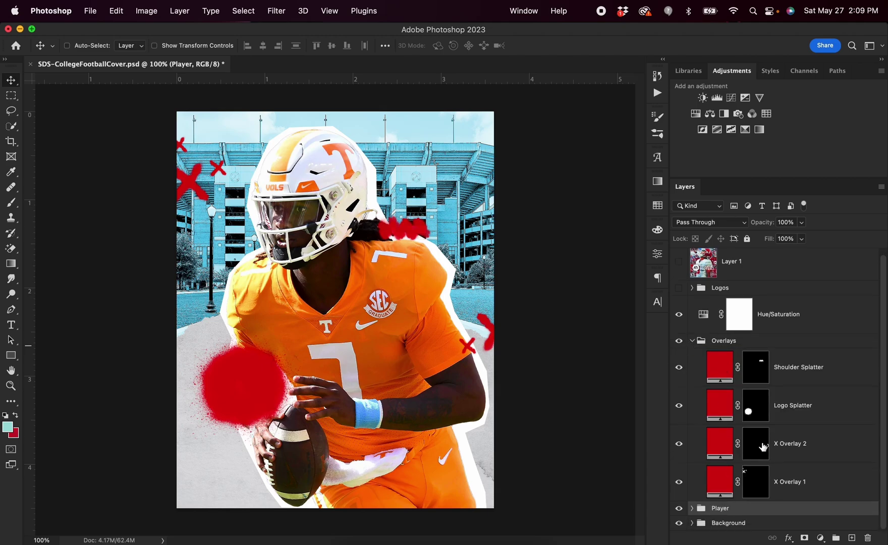
double_click(723, 369)
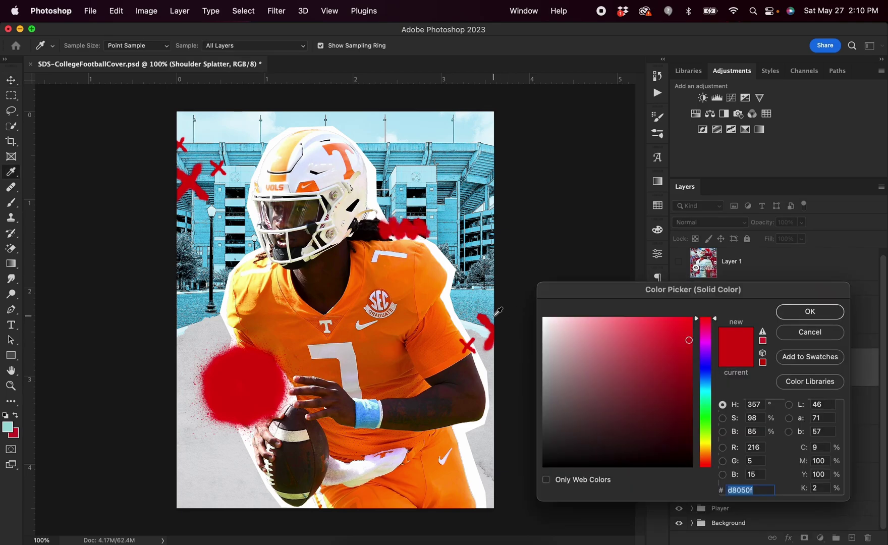
Set the Shoulder Splatter and Logo Splatter fills to the sampled jersey orange #fe8f00.
left_click(424, 270)
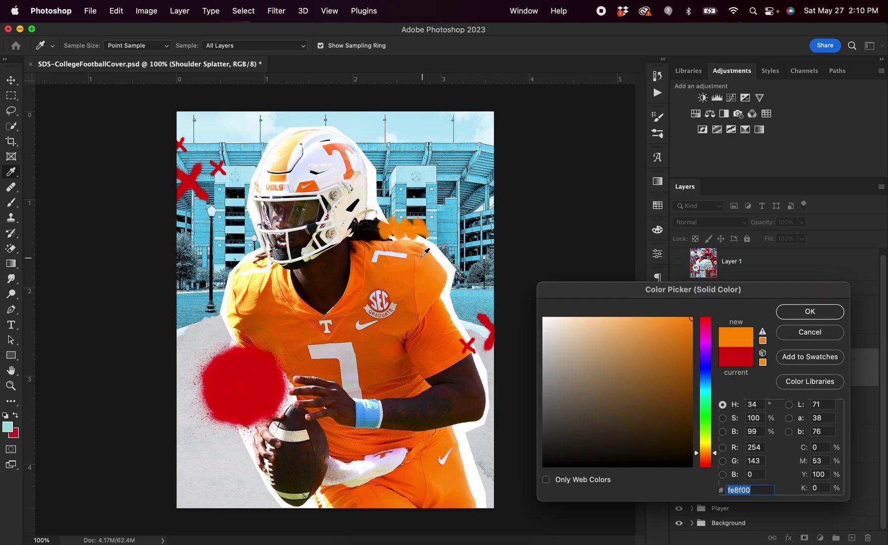
left_click(796, 311)
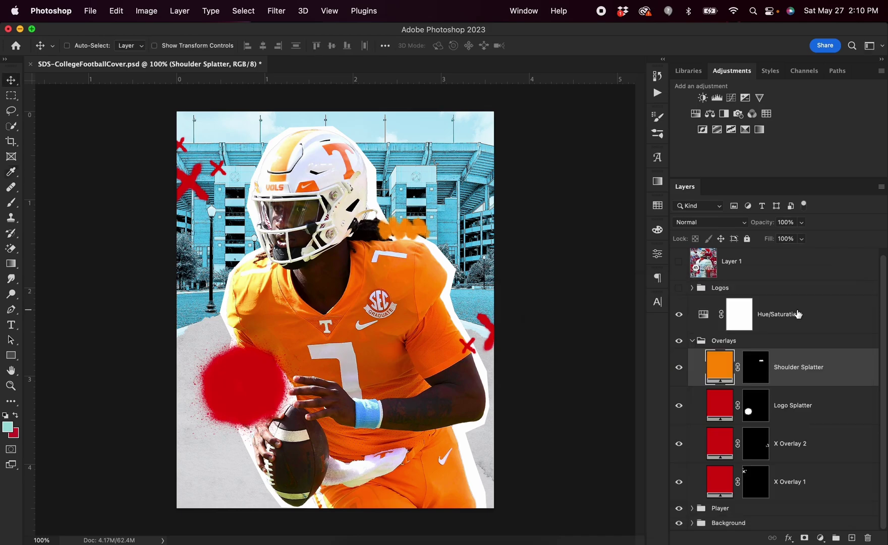
double_click(714, 371)
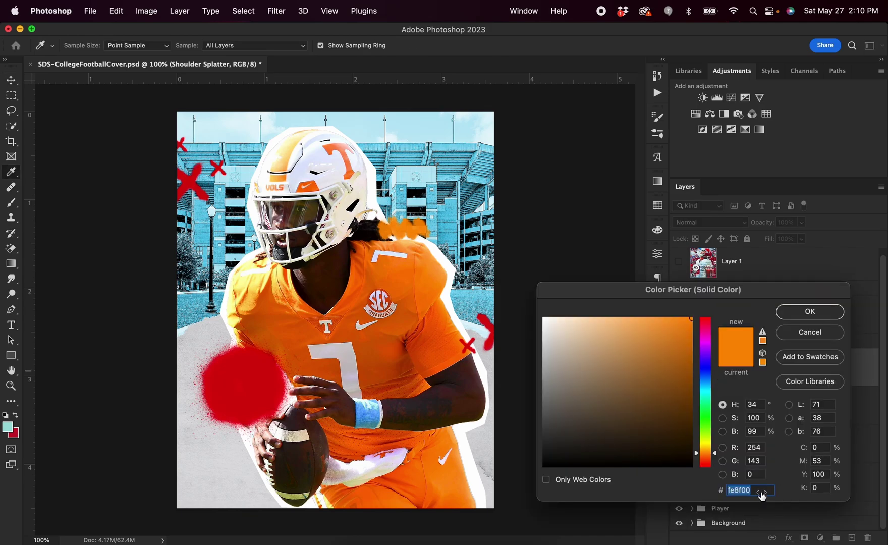
left_click(808, 333)
double_click(726, 404)
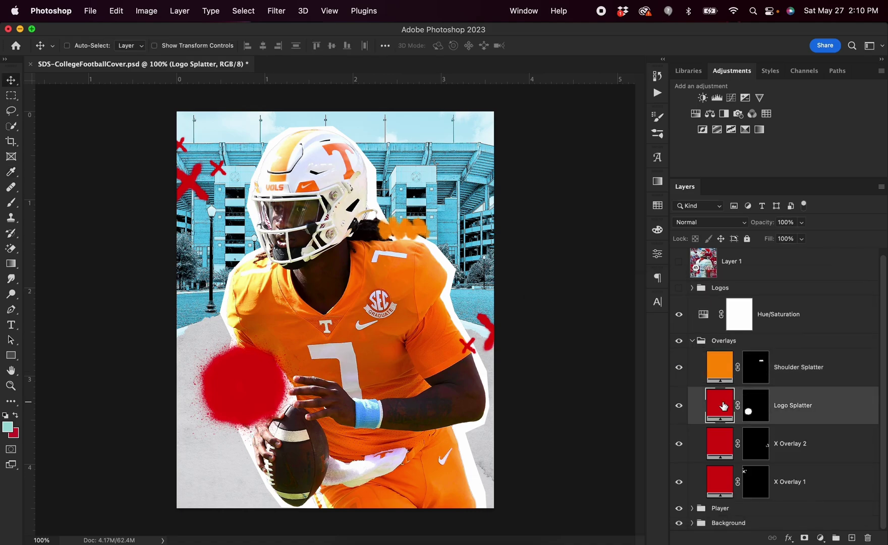
left_click(808, 312)
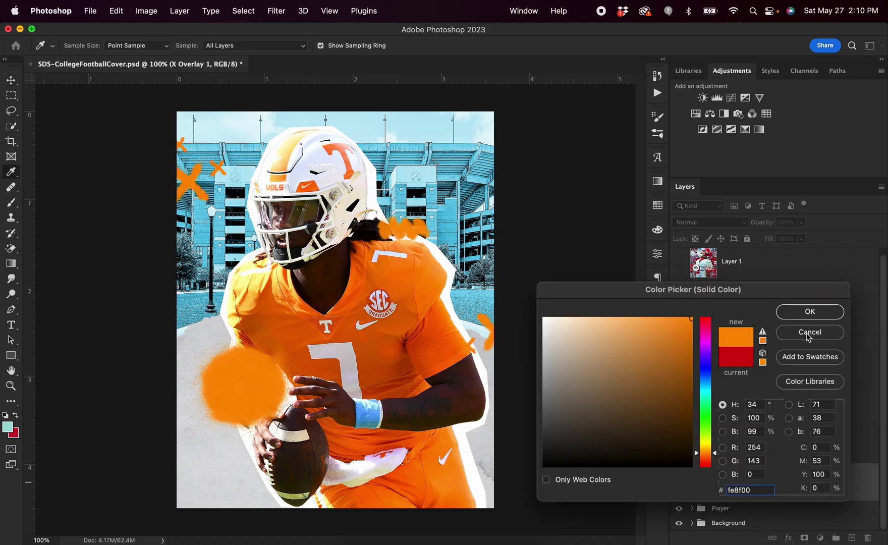
left_click(802, 314)
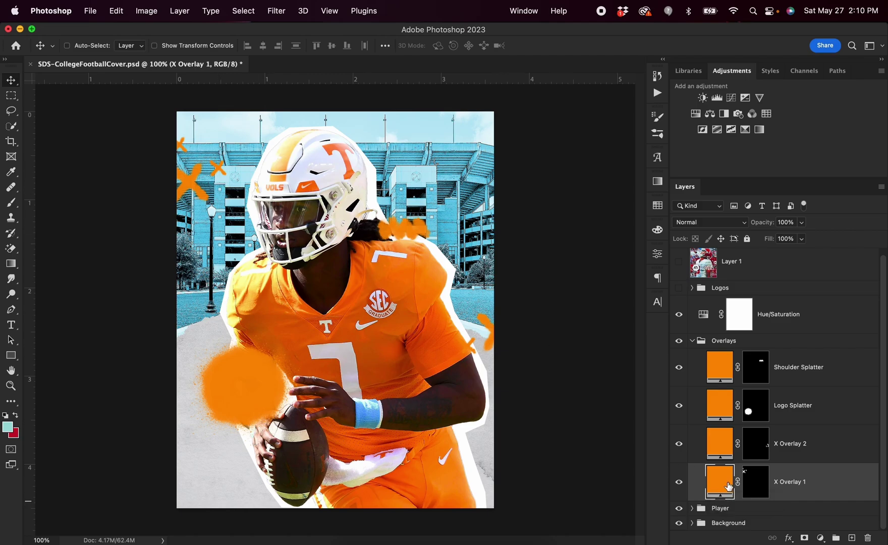
Make X Overlay 1 and X Overlay 2 orange, discarding trial white and purple, then collapse Overlays.
double_click(721, 486)
left_click_drag(598, 371, 543, 317)
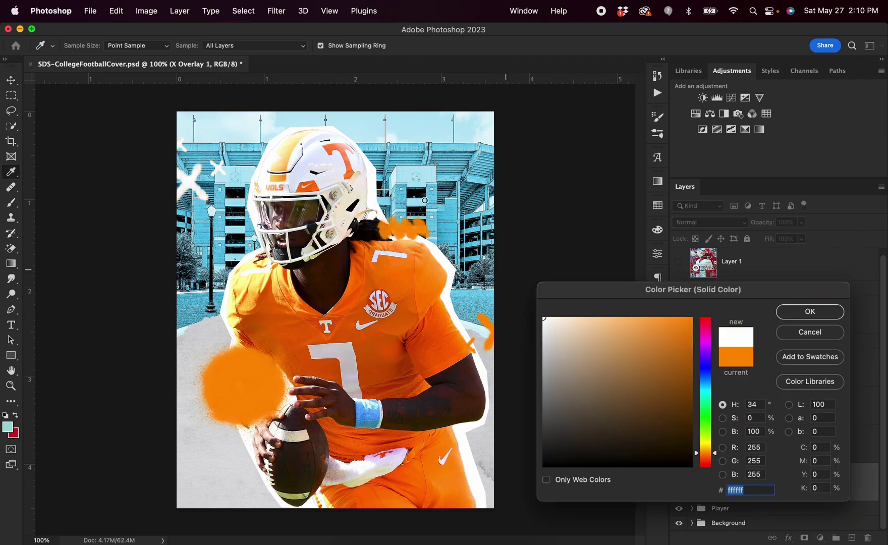
left_click(809, 312)
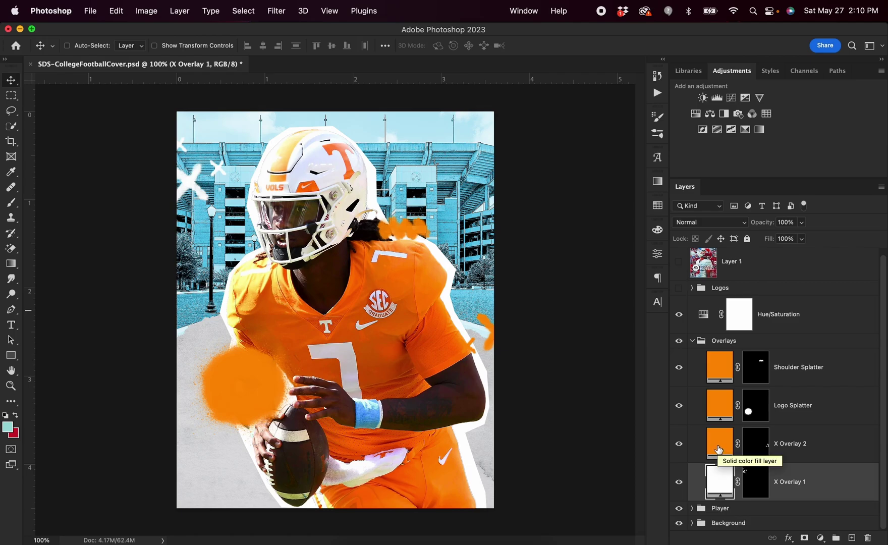
double_click(719, 451)
left_click_drag(707, 357, 708, 355)
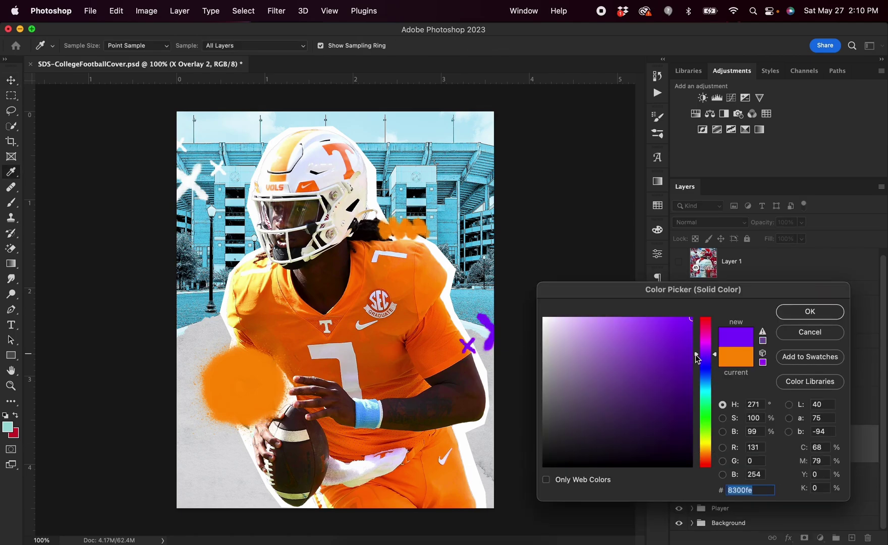
left_click(810, 332)
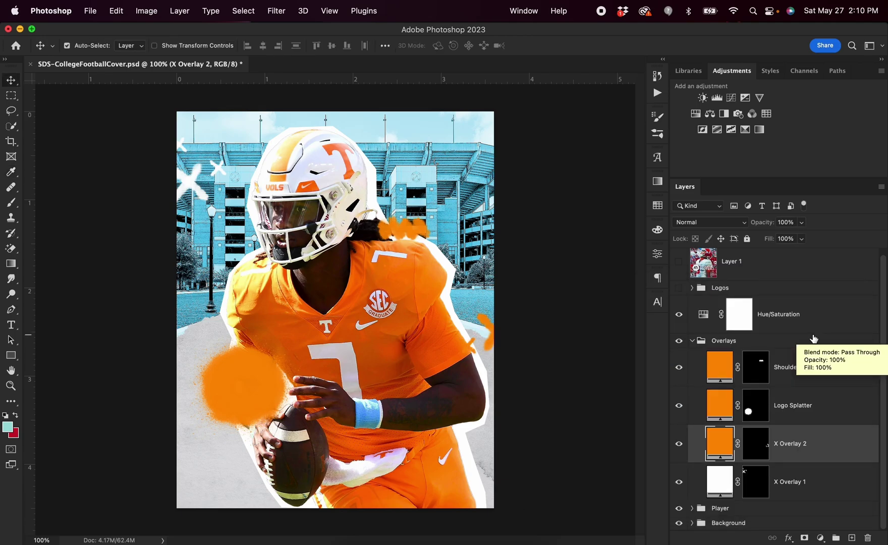
key("super+z")
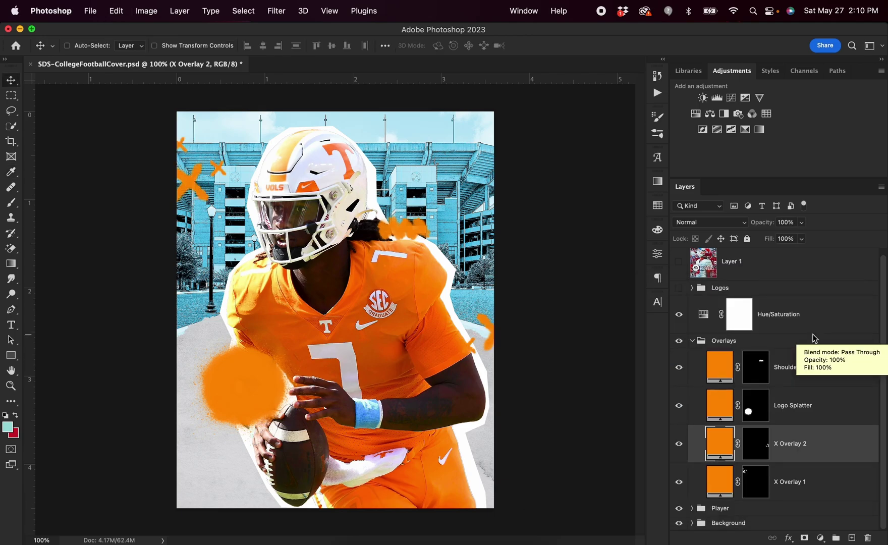
left_click(692, 341)
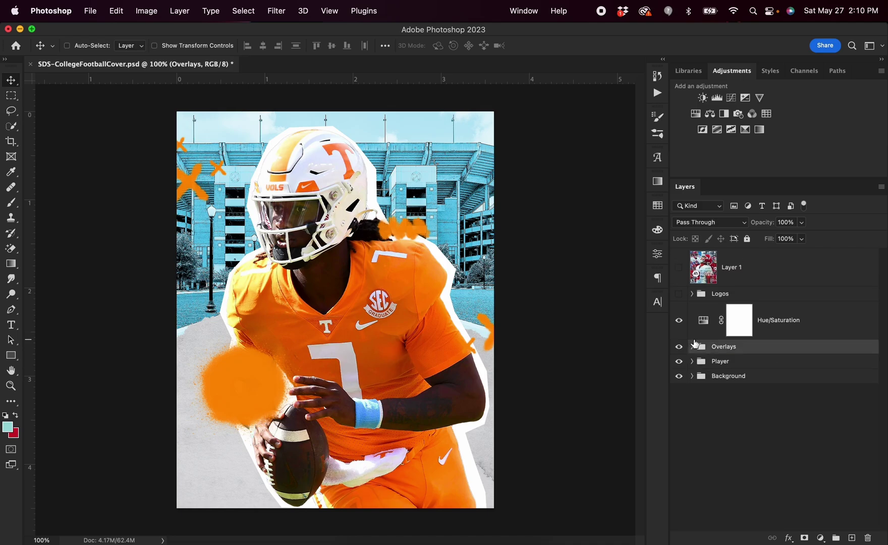
Turn on the Logos group, expand the Background group, and open the Stadium smart object.
left_click(679, 294)
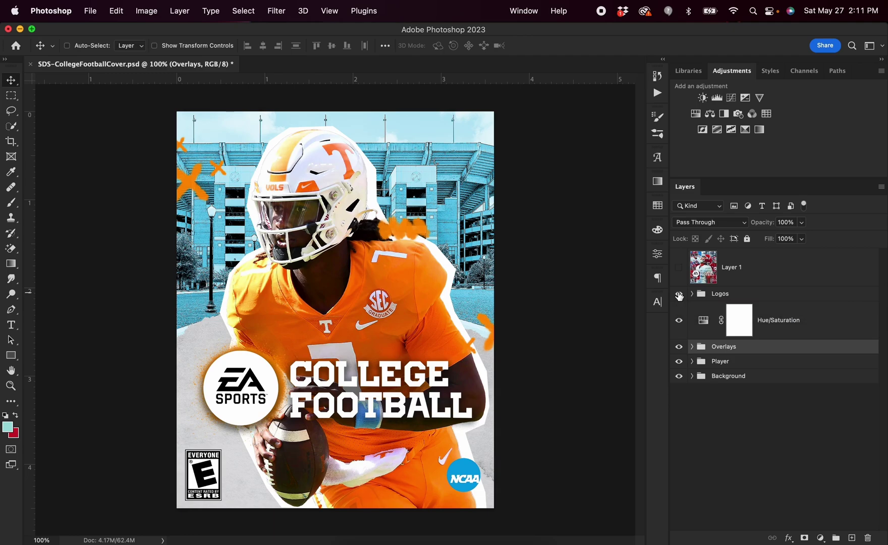
left_click(692, 376)
scroll(782, 335, "down", 3)
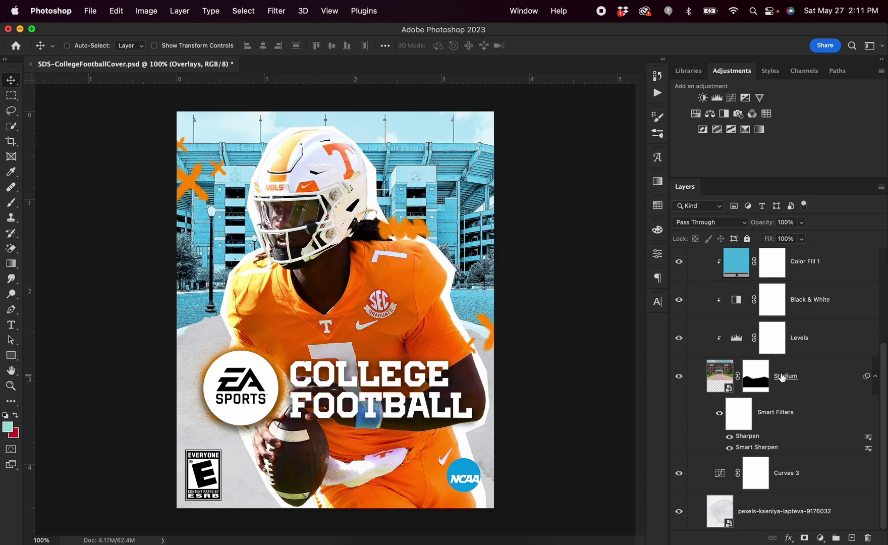
double_click(730, 391)
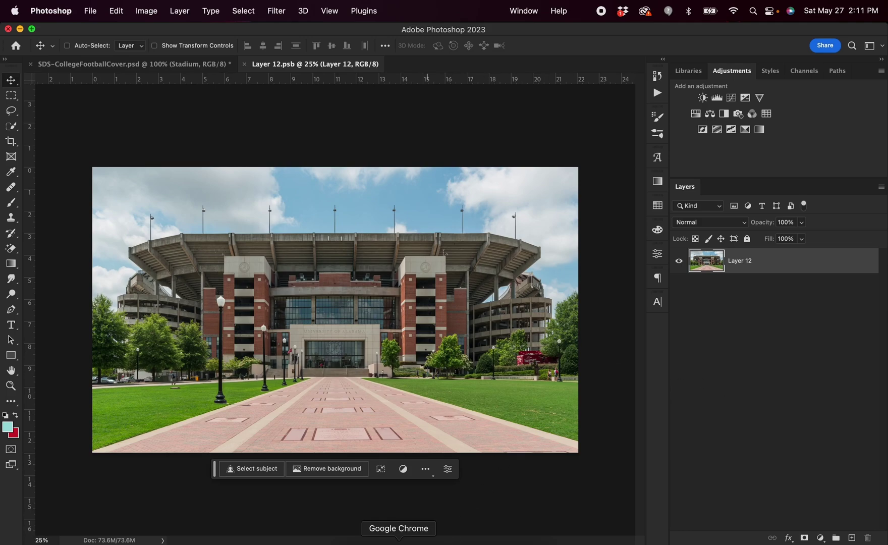
Copy a Neyland Stadium image from Chrome and paste it into the smart object as Layer 13.
left_click(399, 542)
left_click(600, 39)
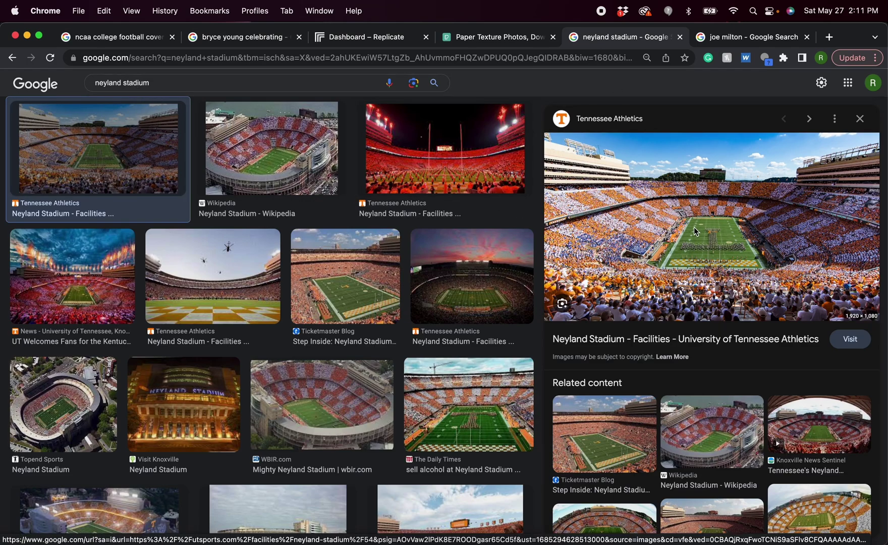
right_click(637, 250)
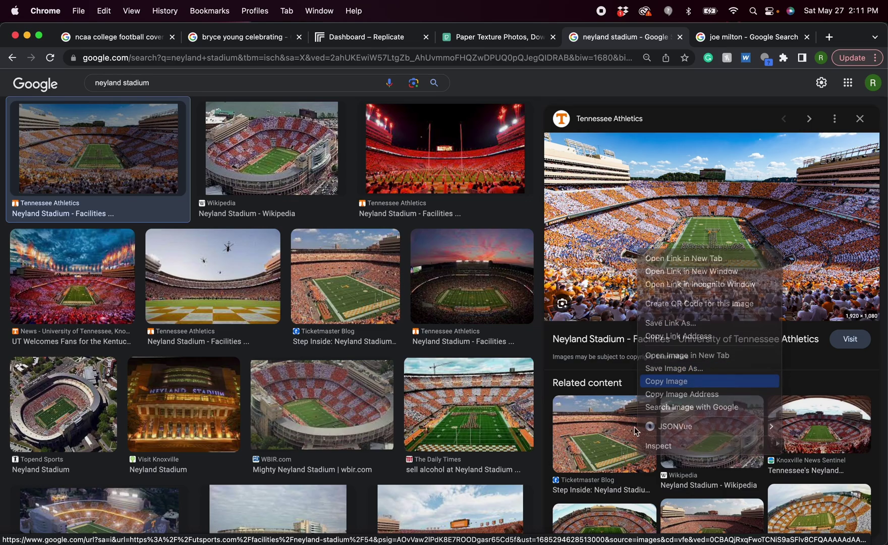
key("super+Tab")
key("super+v")
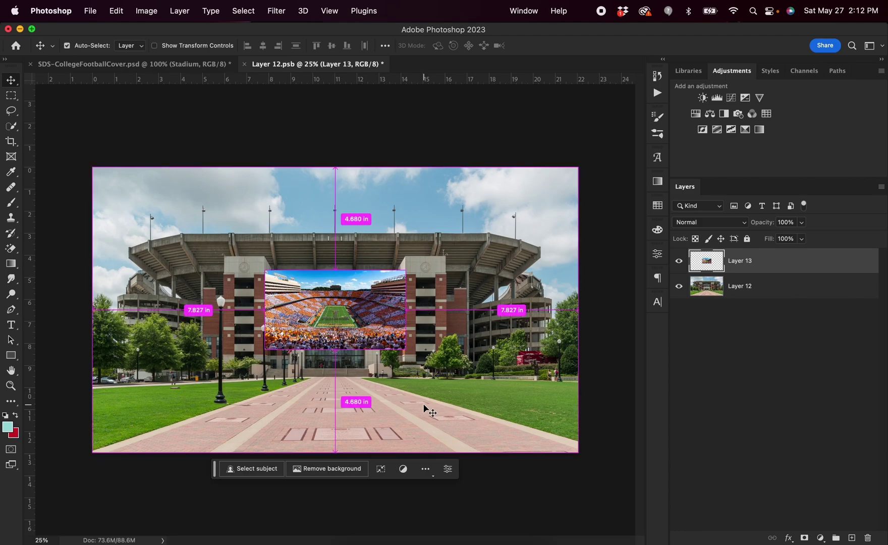
Scale the Neyland photo to fill the canvas, then close and save Layer 12.psb.
key("super+t")
left_click_drag(207, 45, 365, 69)
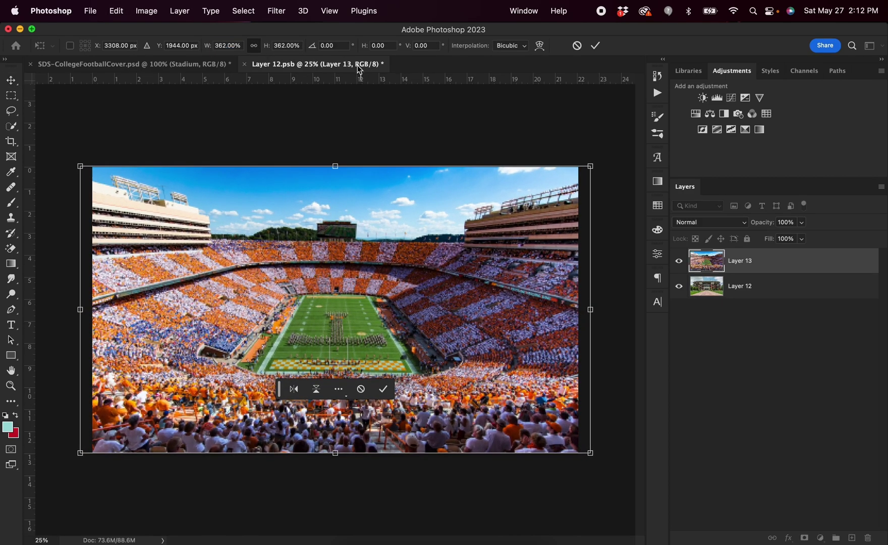
left_click(594, 44)
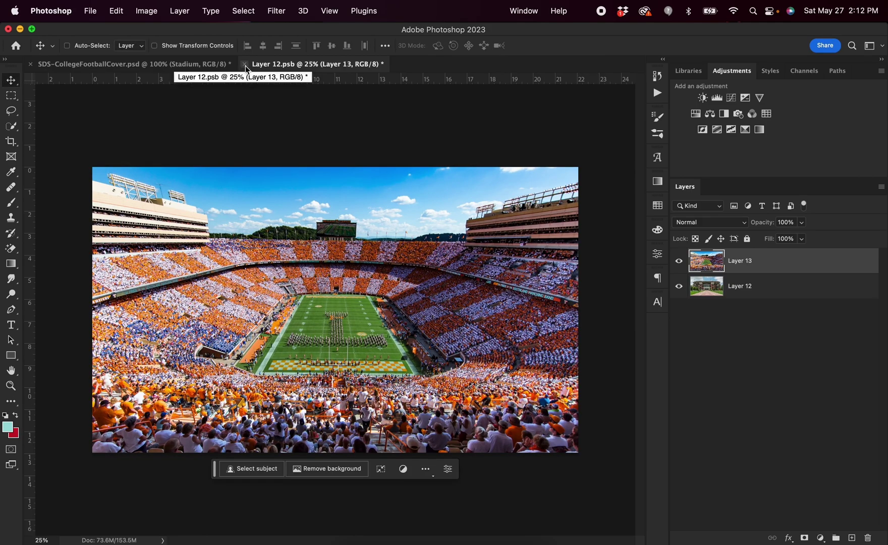
left_click(245, 66)
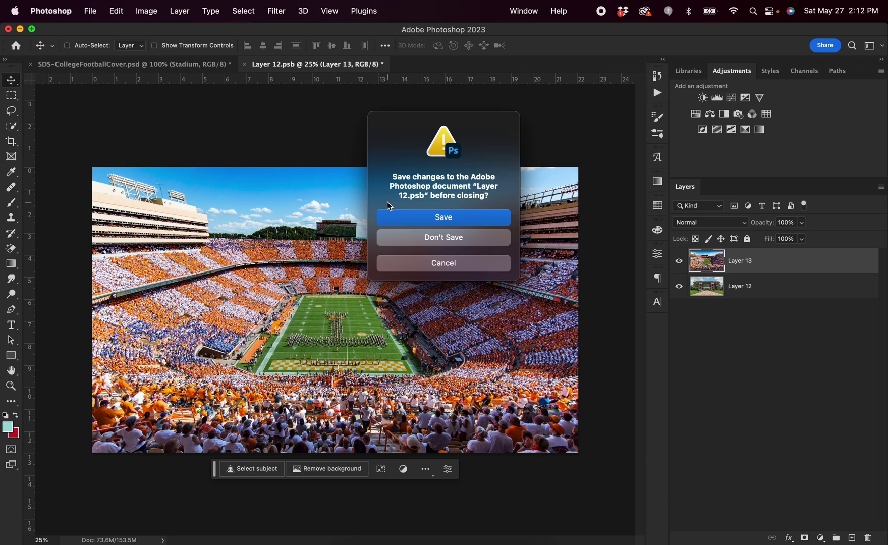
left_click(438, 219)
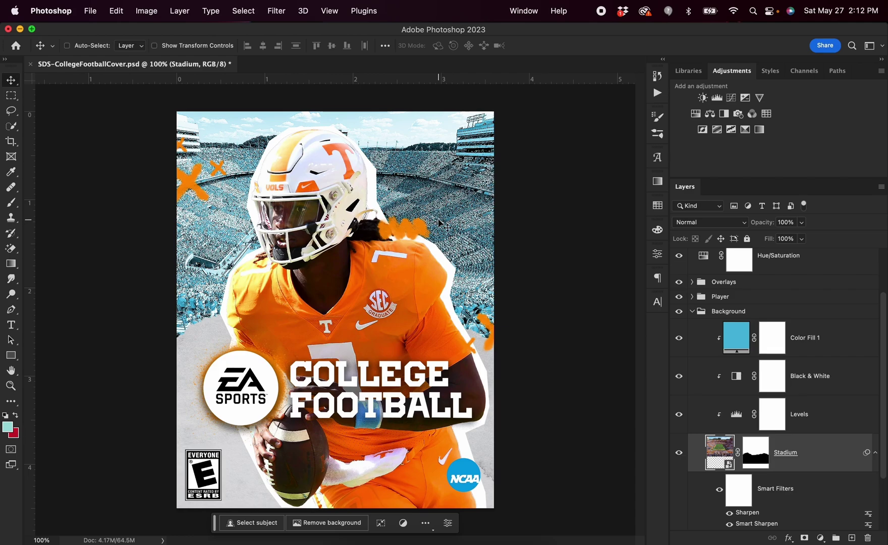
double_click(735, 339)
left_click(681, 359)
left_click_drag(681, 358, 521, 426)
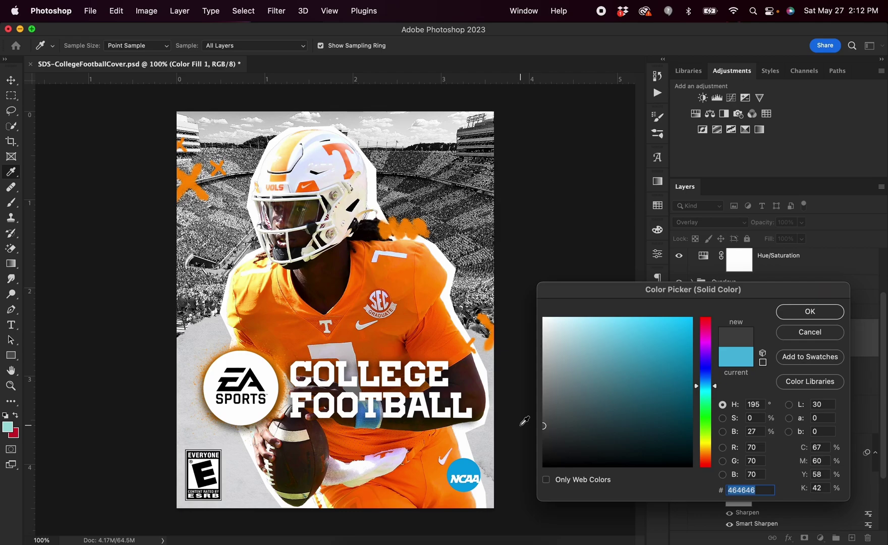
left_click_drag(705, 386, 681, 317)
left_click_drag(709, 413, 700, 356)
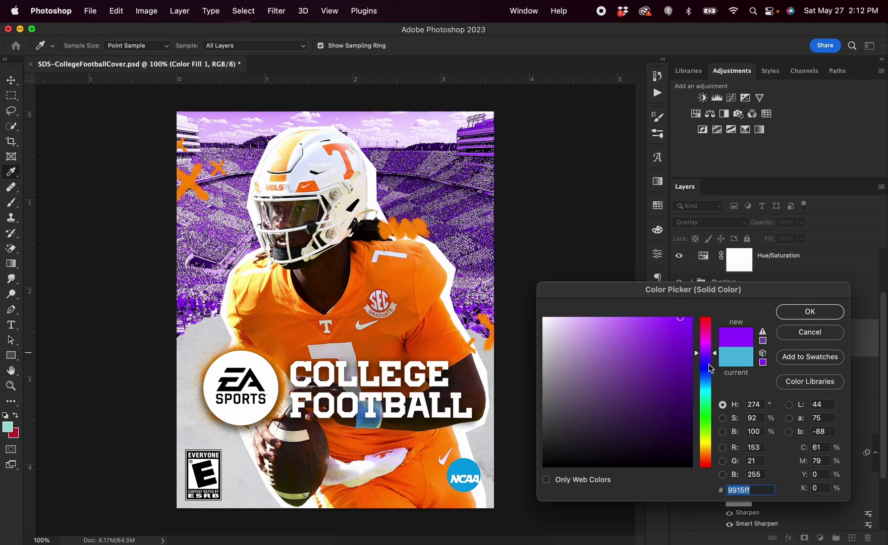
left_click(798, 337)
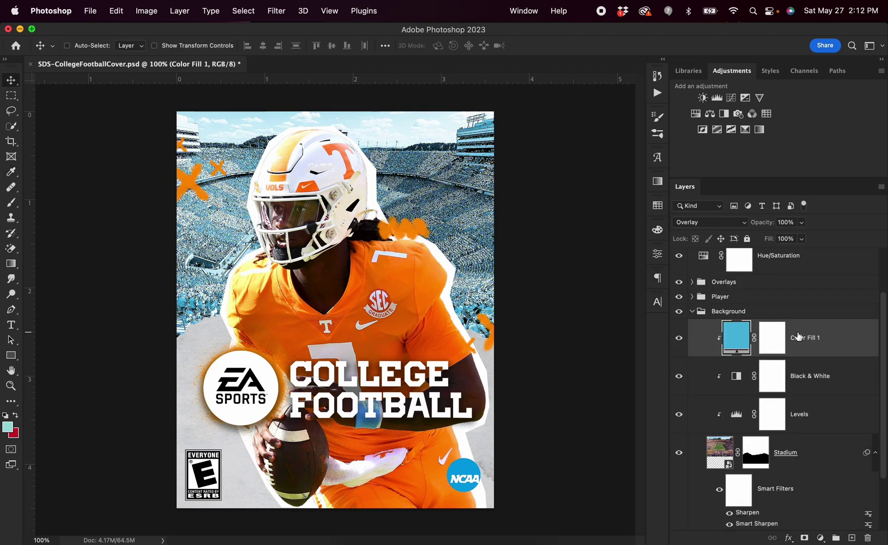
left_click(692, 312)
left_click(695, 347)
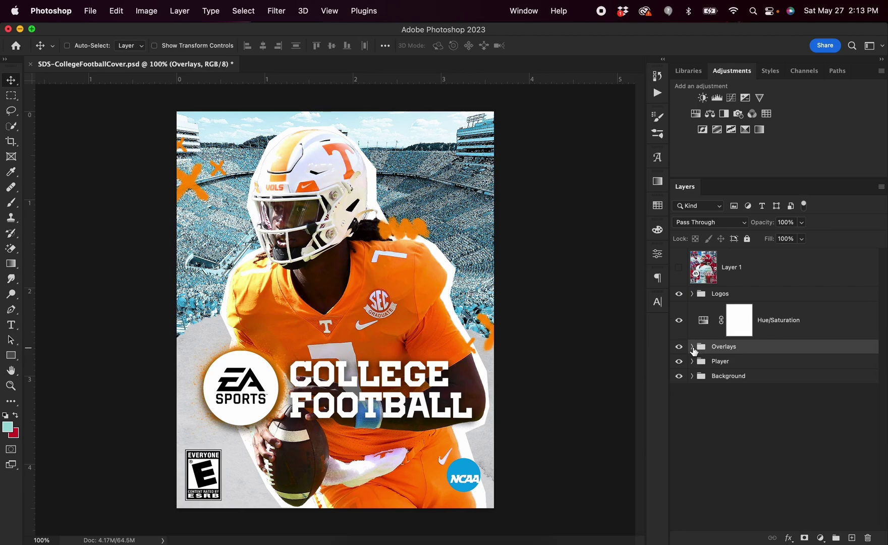